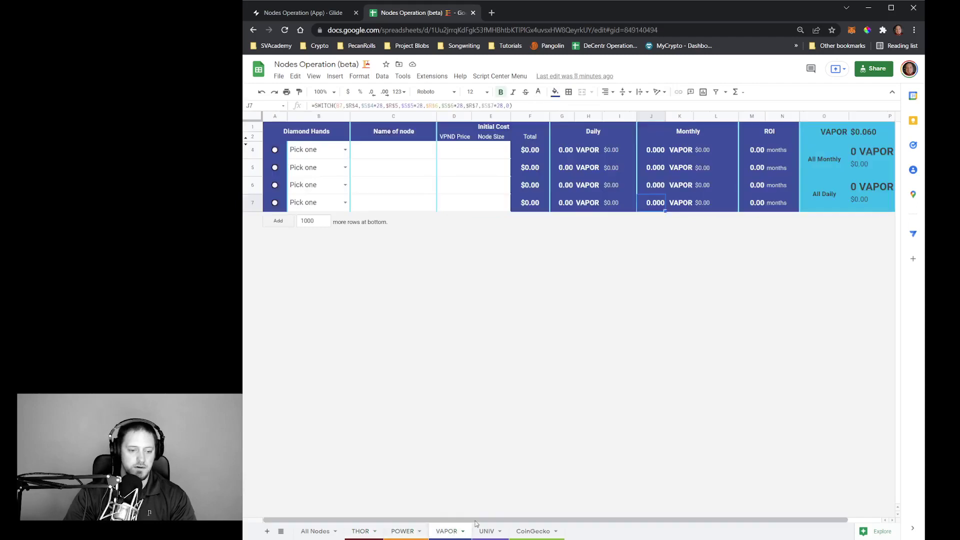
Review the UNIV sheet, the THOR token's price formula on the CoinGecko sheet, and the All Nodes summary.
click(488, 531)
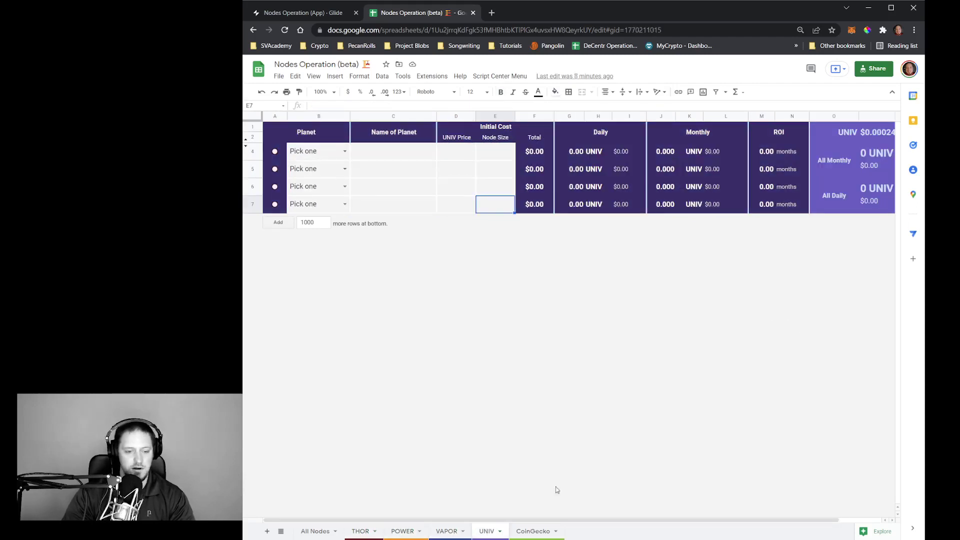
click(533, 531)
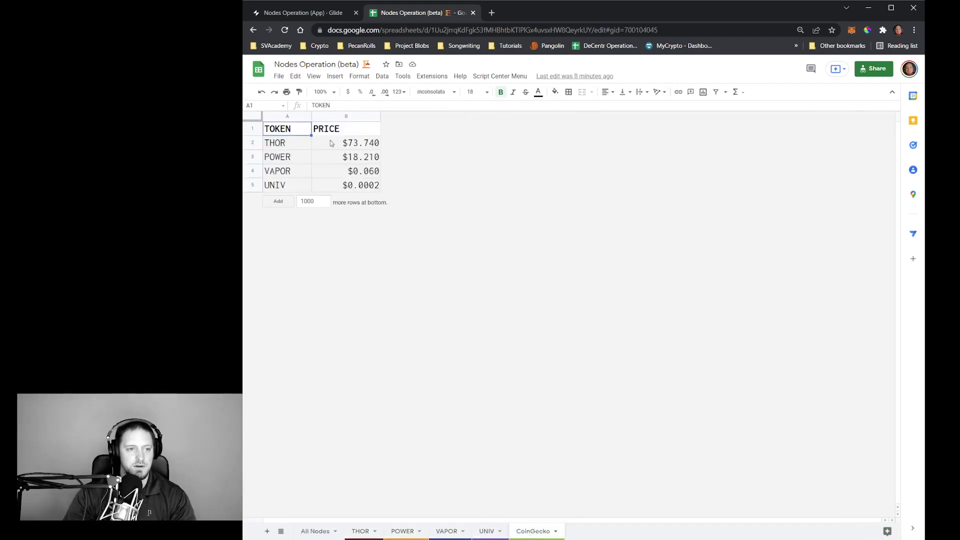
click(333, 185)
click(290, 144)
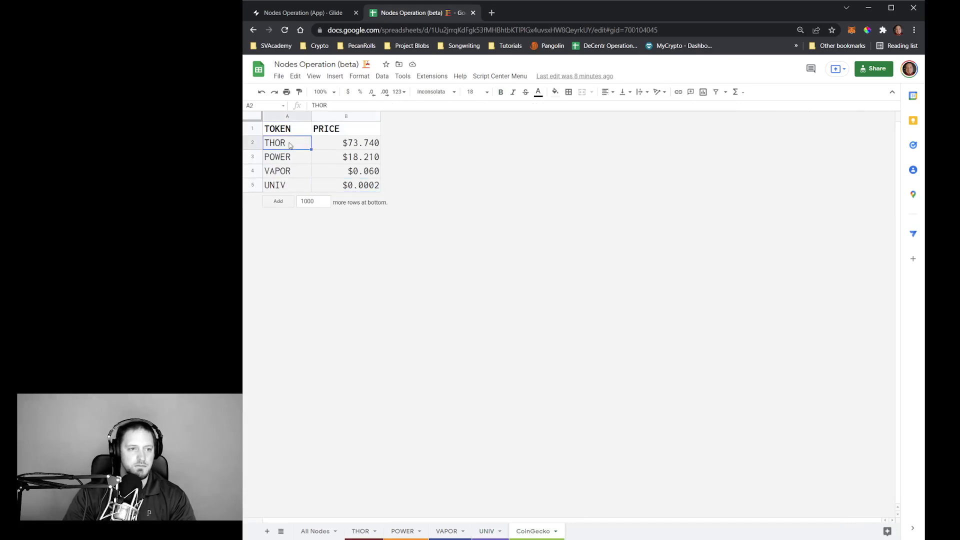
click(335, 147)
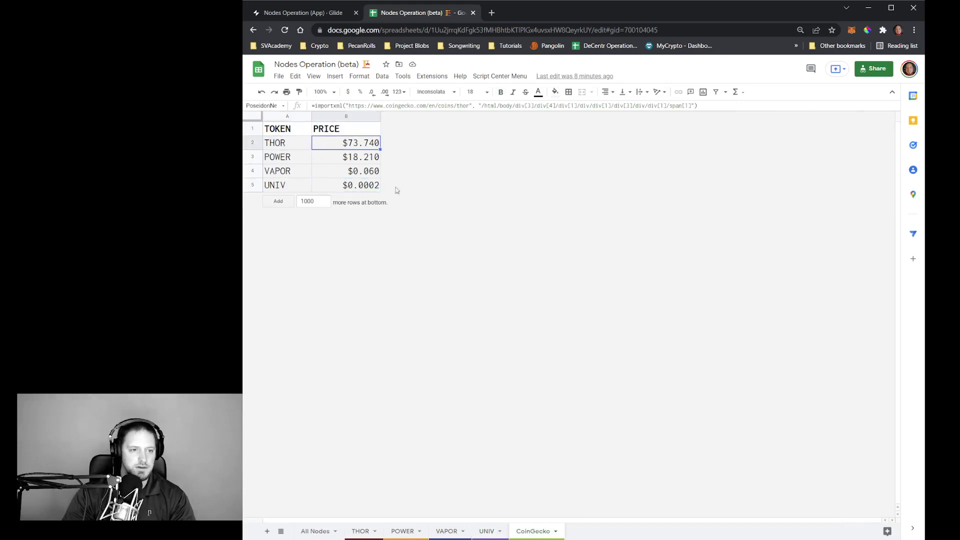
click(315, 531)
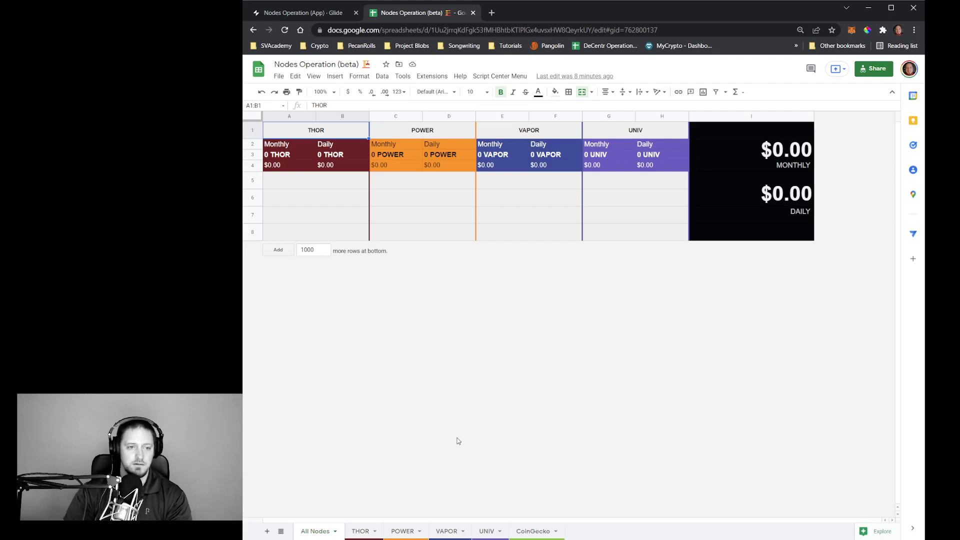
On the THOR sheet, set the first row's Warrior to THOR.
click(361, 532)
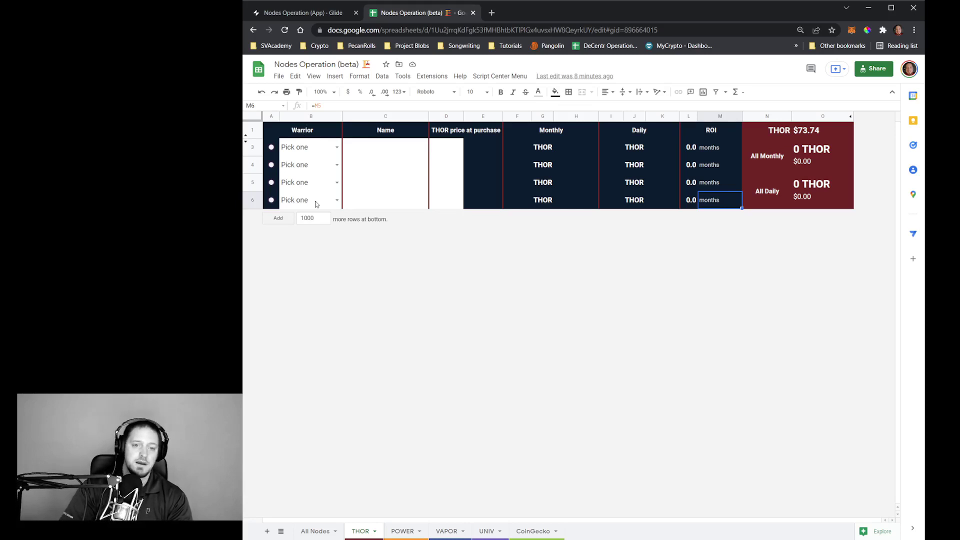
click(323, 148)
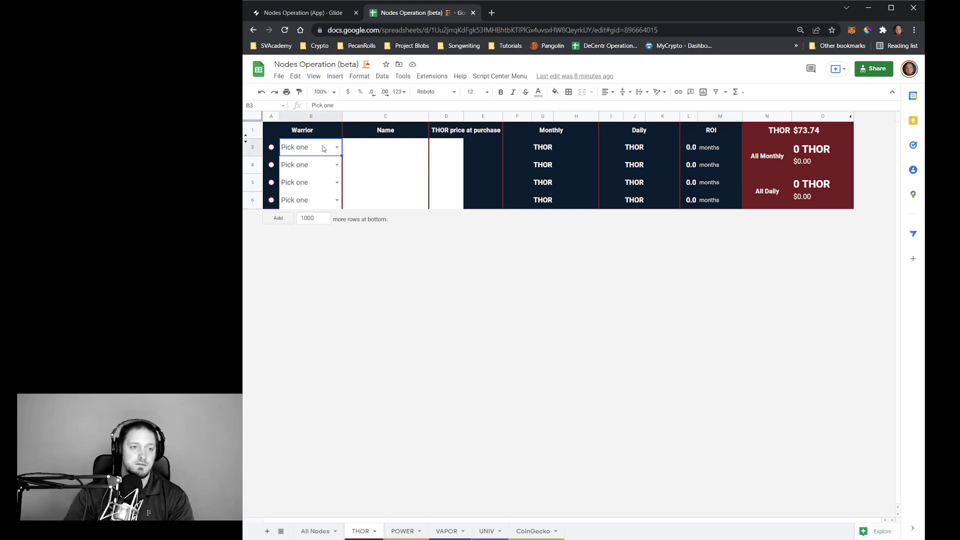
click(254, 201)
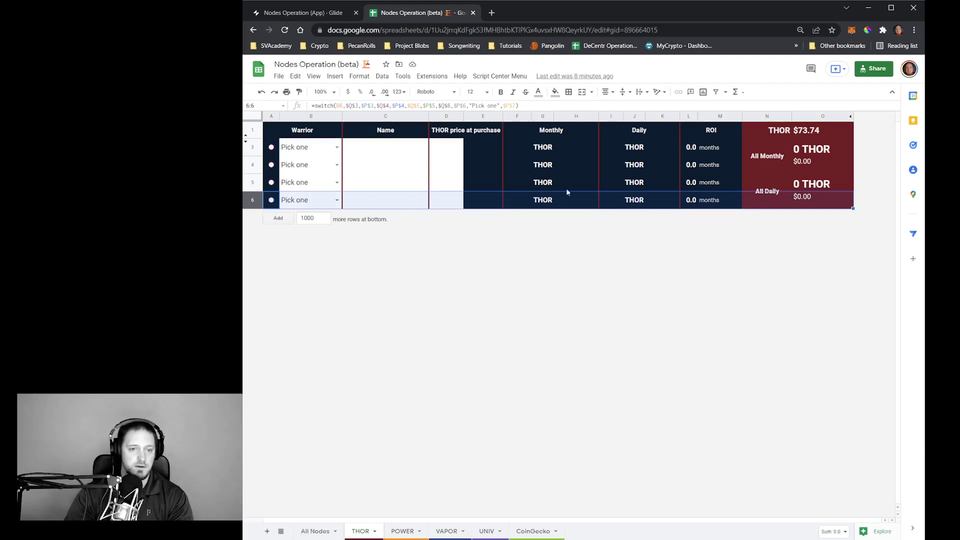
click(382, 148)
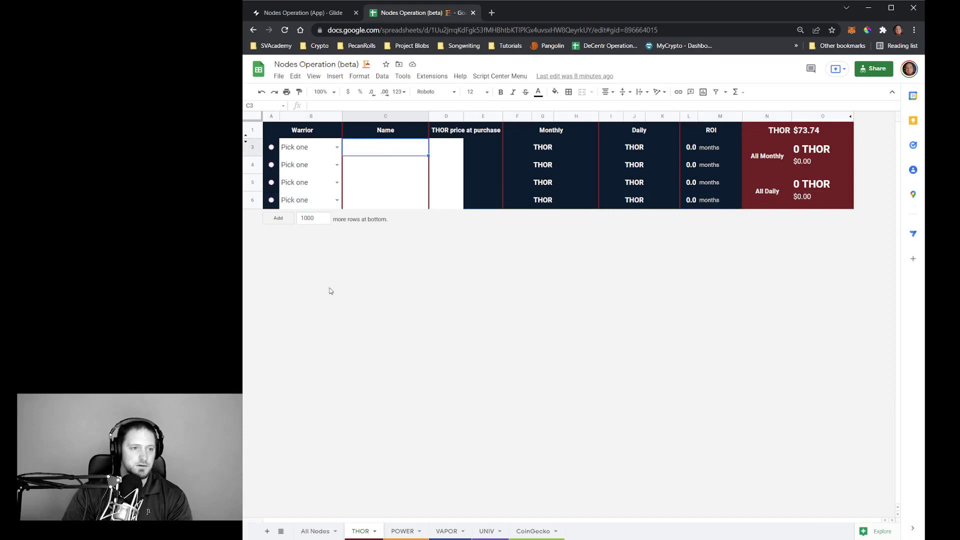
click(333, 146)
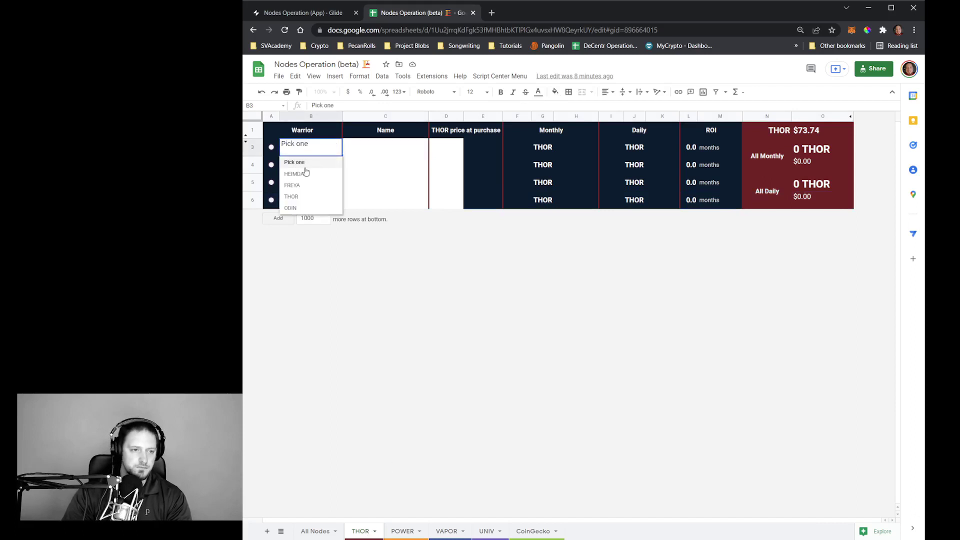
click(313, 196)
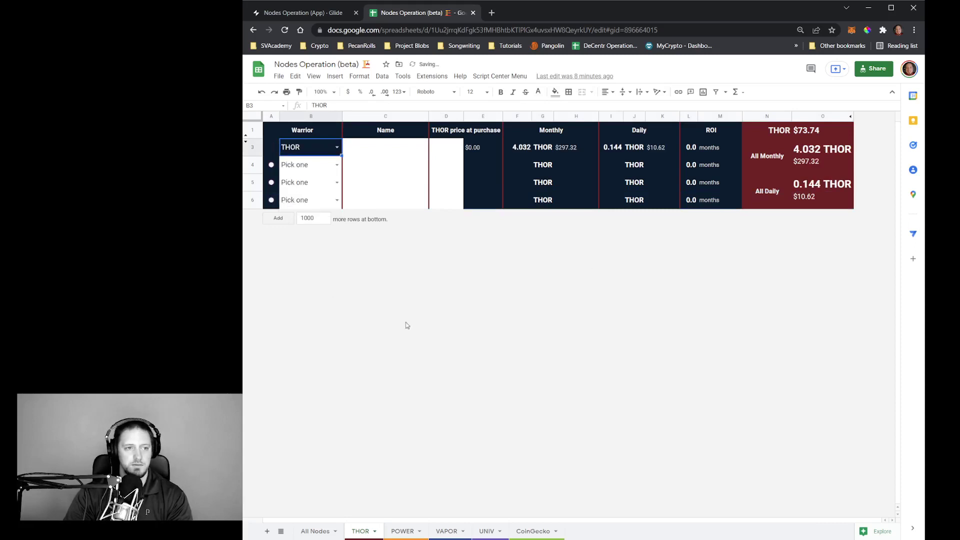
Enter THOR_01 as the name of the first warrior.
click(388, 152)
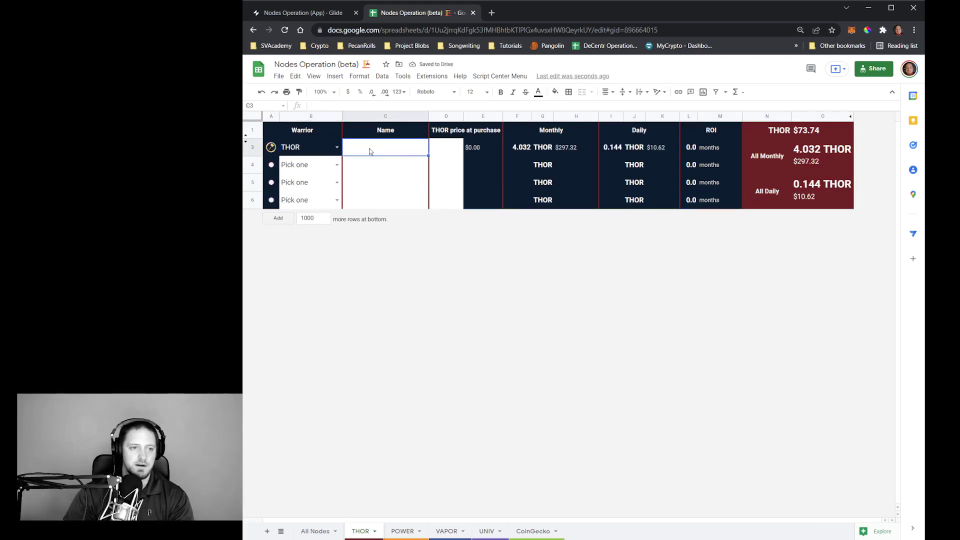
text(THOR)
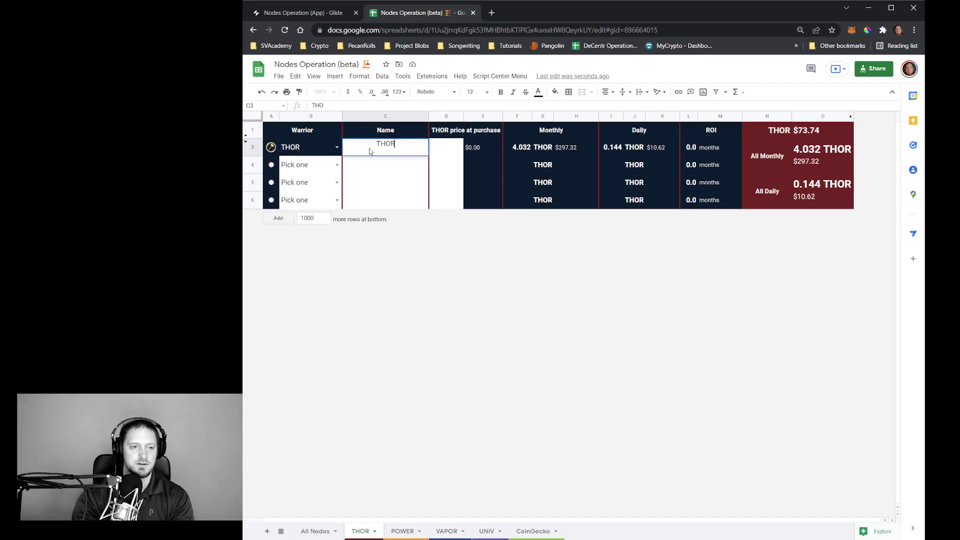
text(_01)
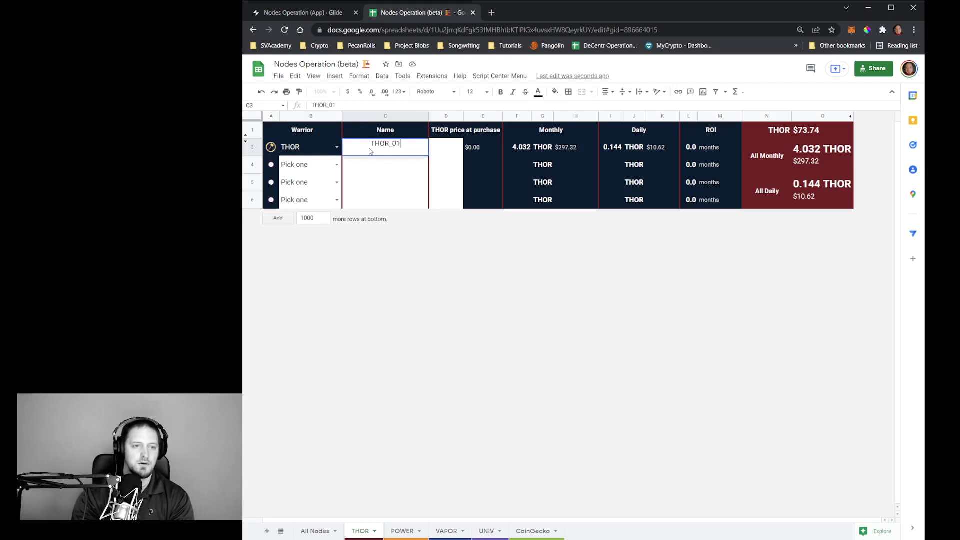
key(Tab)
Change the first warrior's name to Tommy and enter a THOR price at purchase of 130.
click(393, 154)
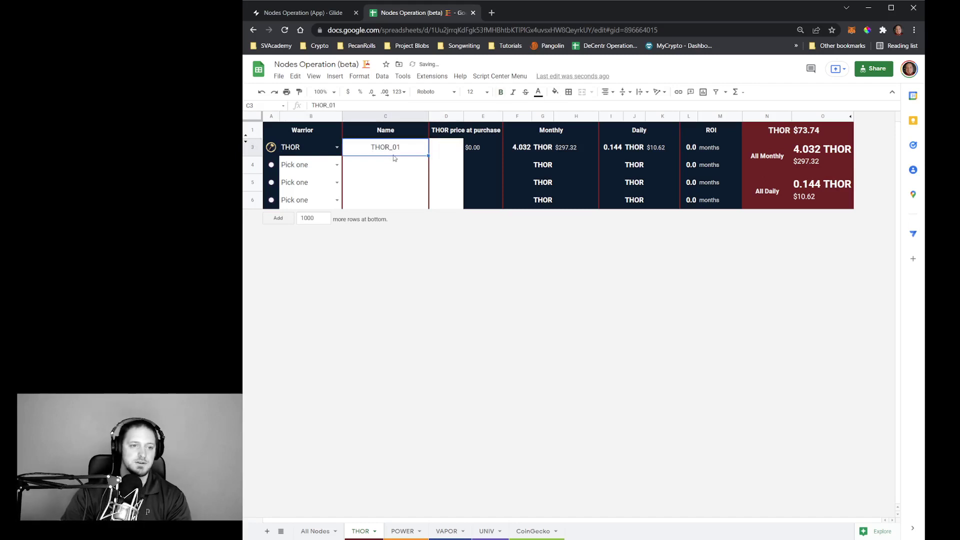
text(Tommy)
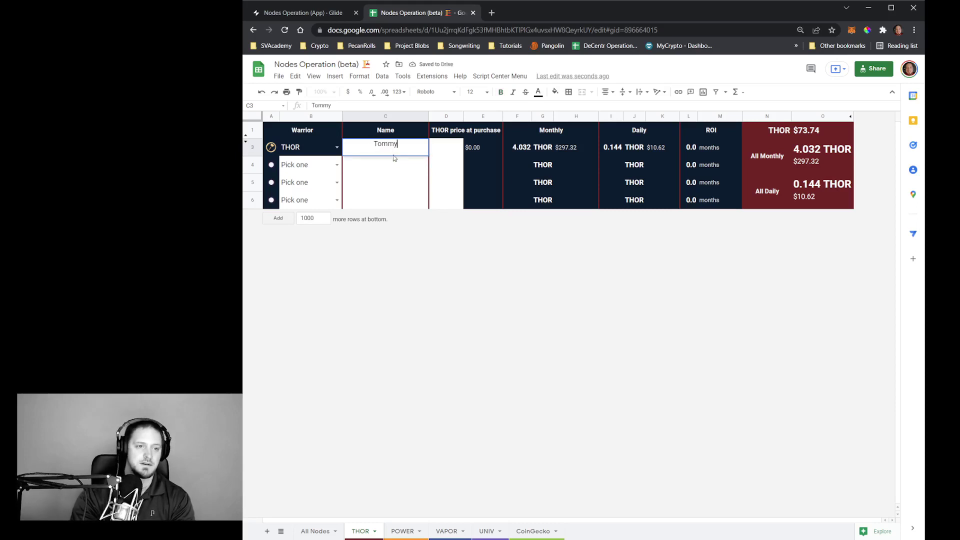
key(Tab)
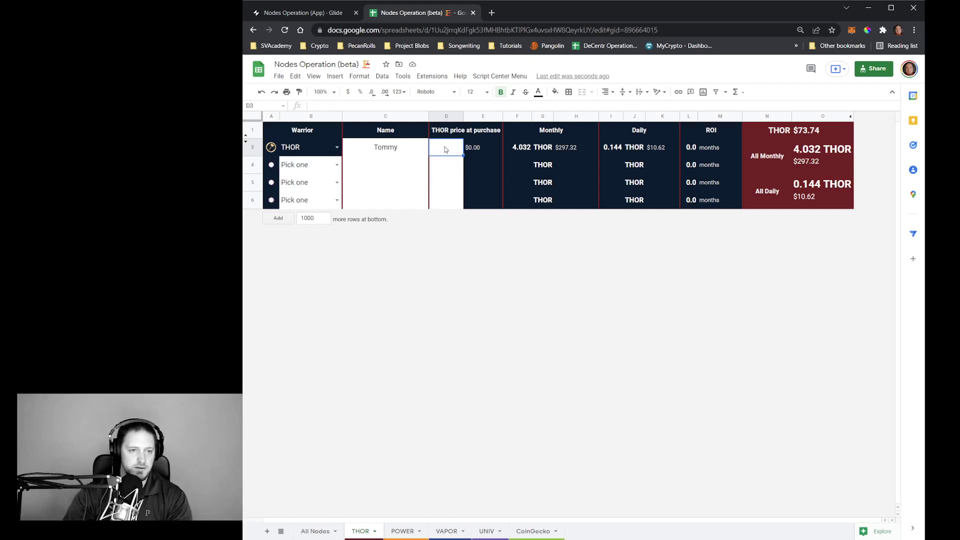
text(13)
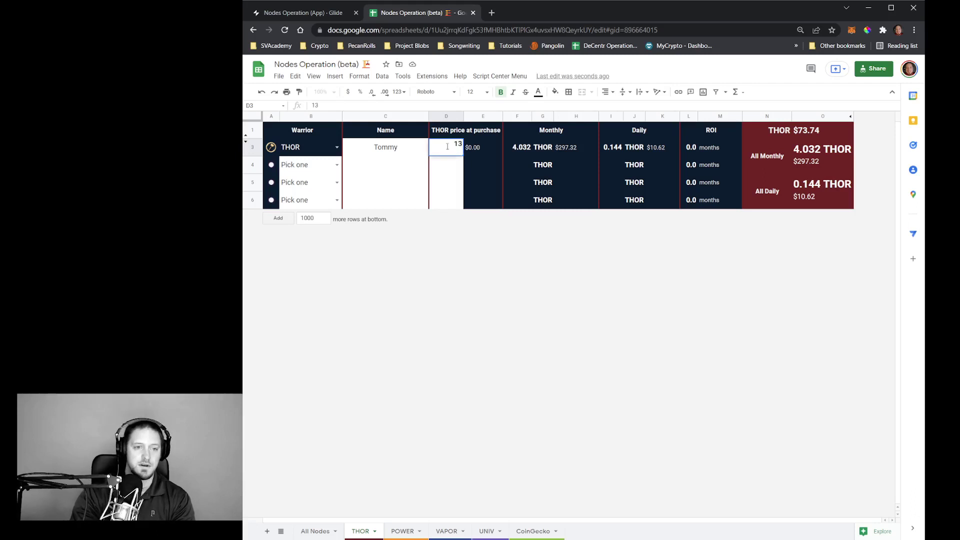
text(0)
key(Tab)
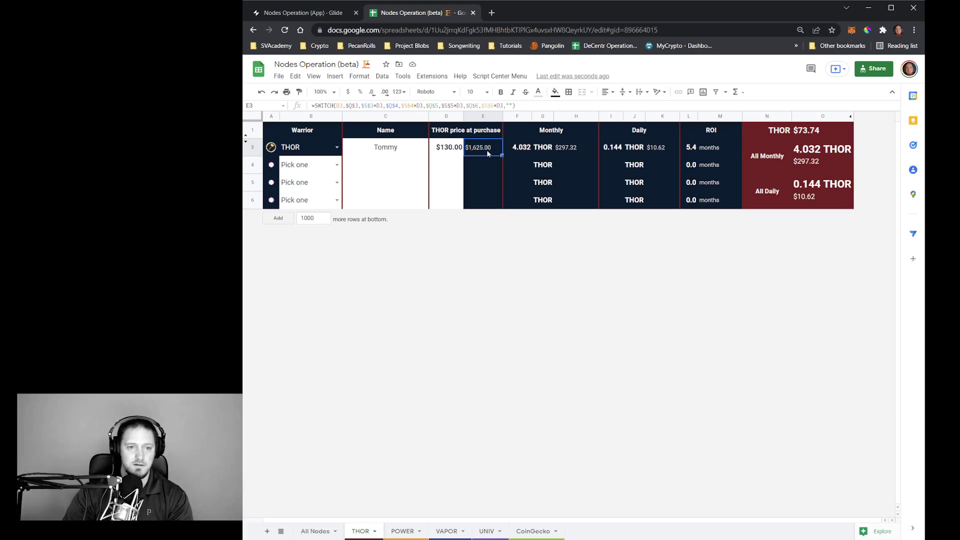
Examine the first warrior's purchase cost, monthly and daily rewards, and ROI calculations.
click(529, 152)
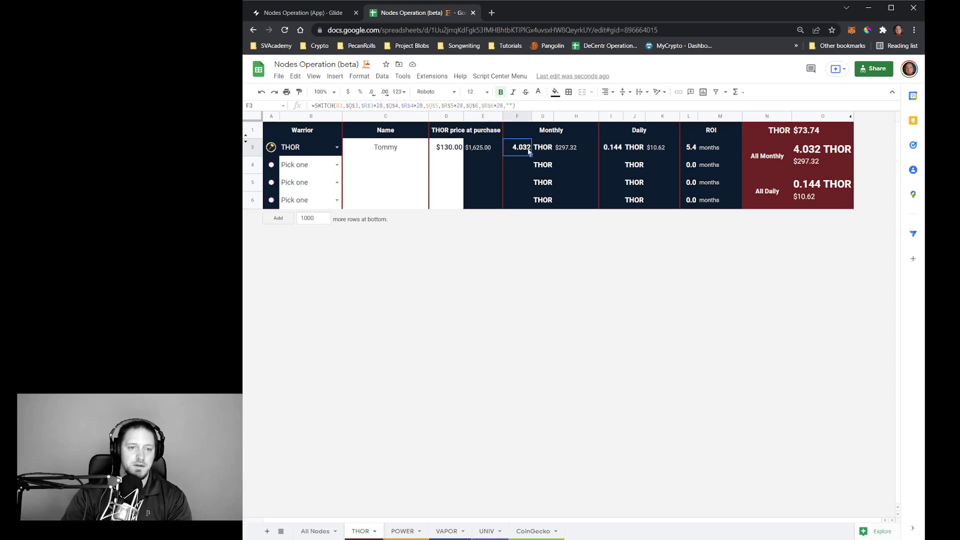
click(615, 151)
click(693, 150)
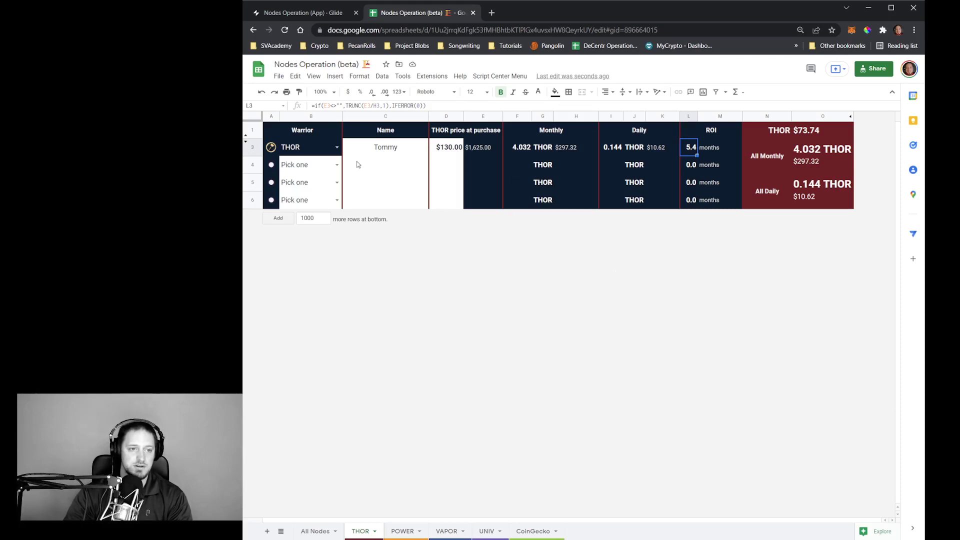
click(449, 149)
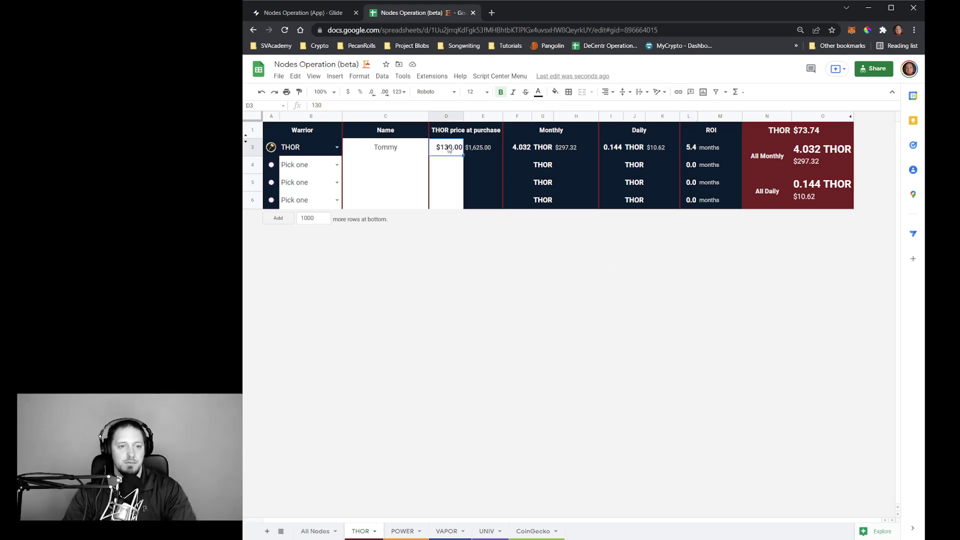
click(472, 149)
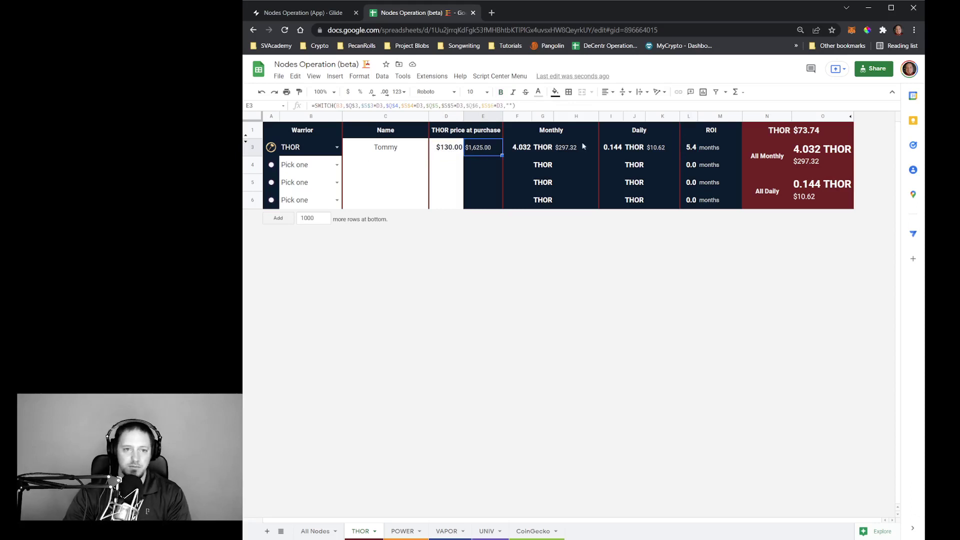
click(561, 153)
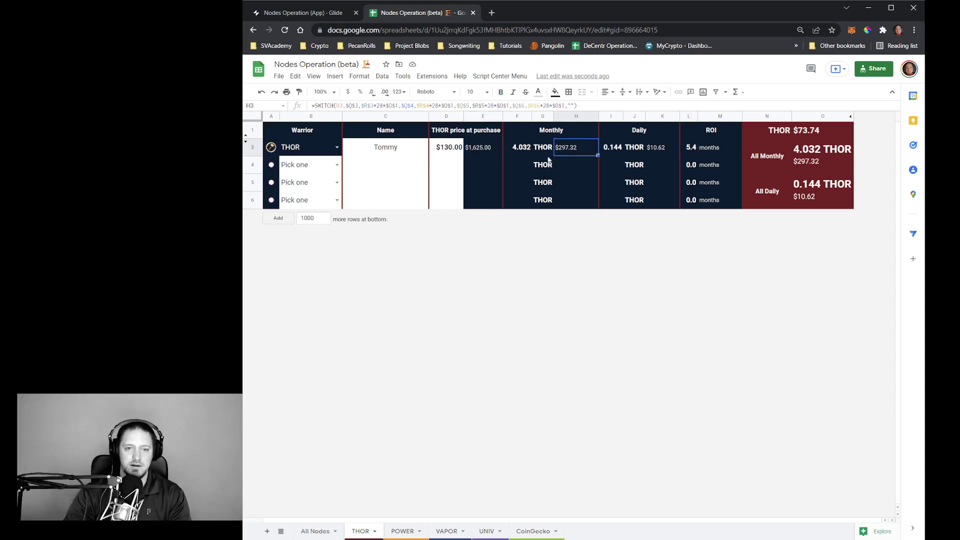
click(661, 152)
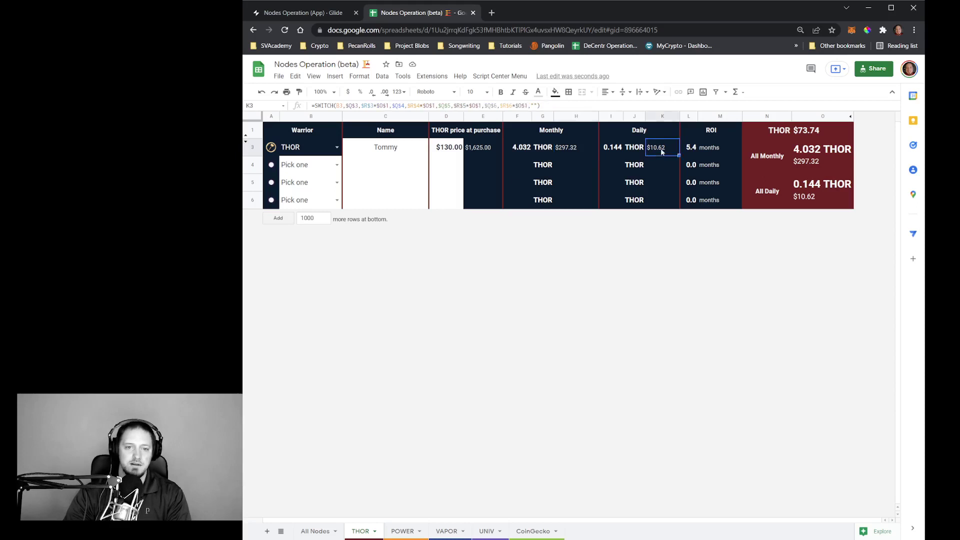
click(688, 154)
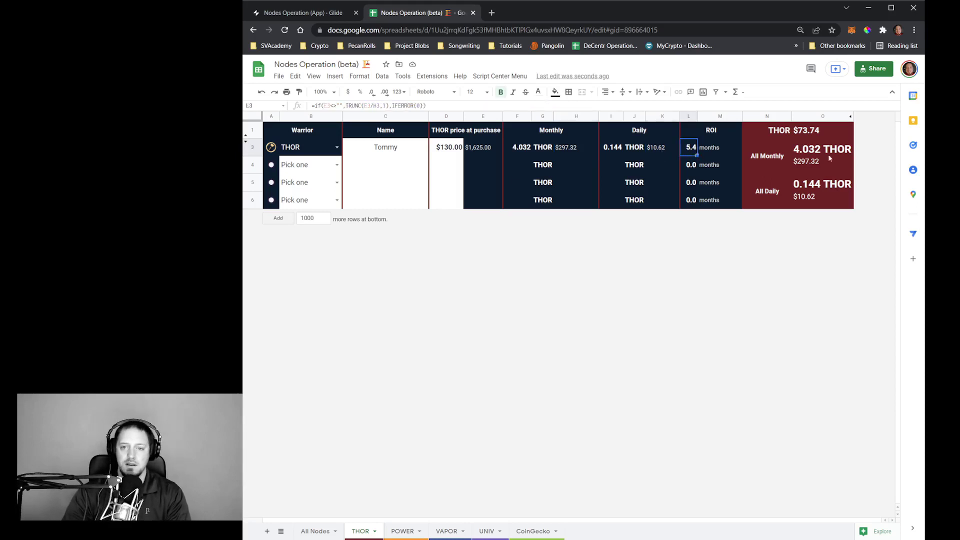
Fill in the second row with a HEIMDALL warrior named Heiny and a THOR price at purchase of 110.
click(337, 165)
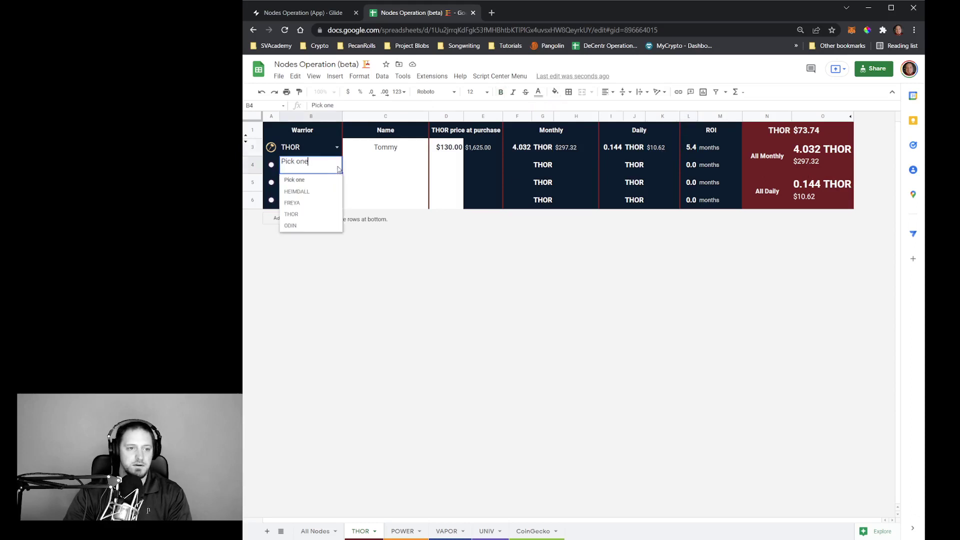
click(297, 192)
click(382, 167)
text(H)
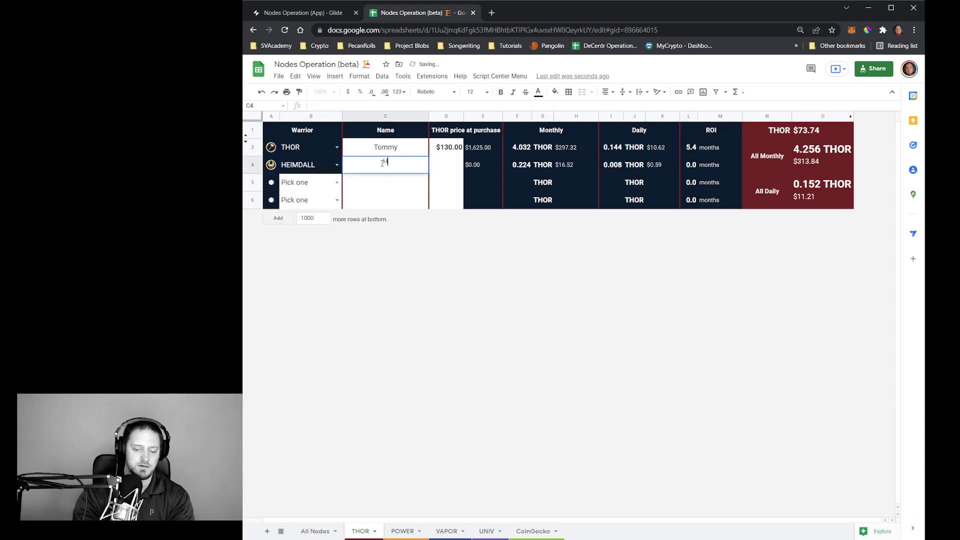
text(ainy)
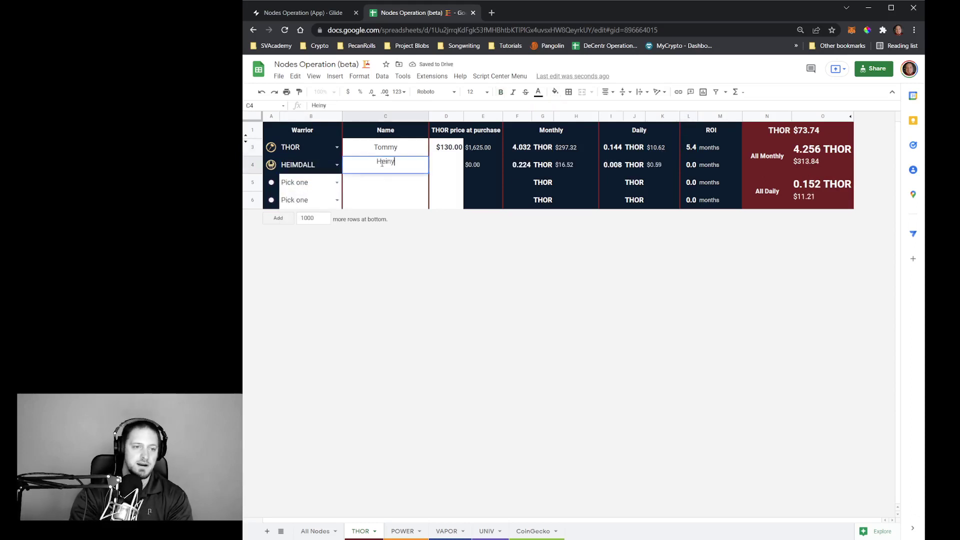
key(Tab)
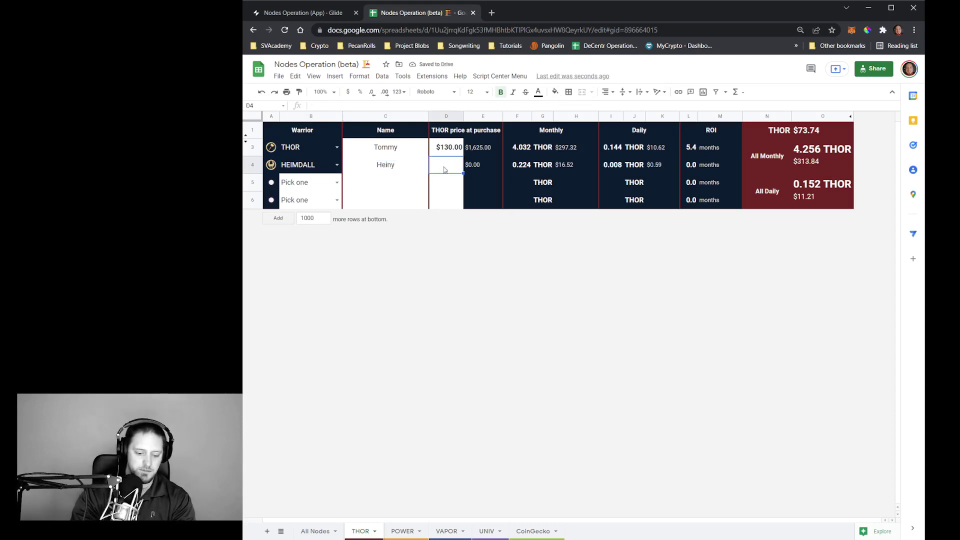
text(110)
key(Tab)
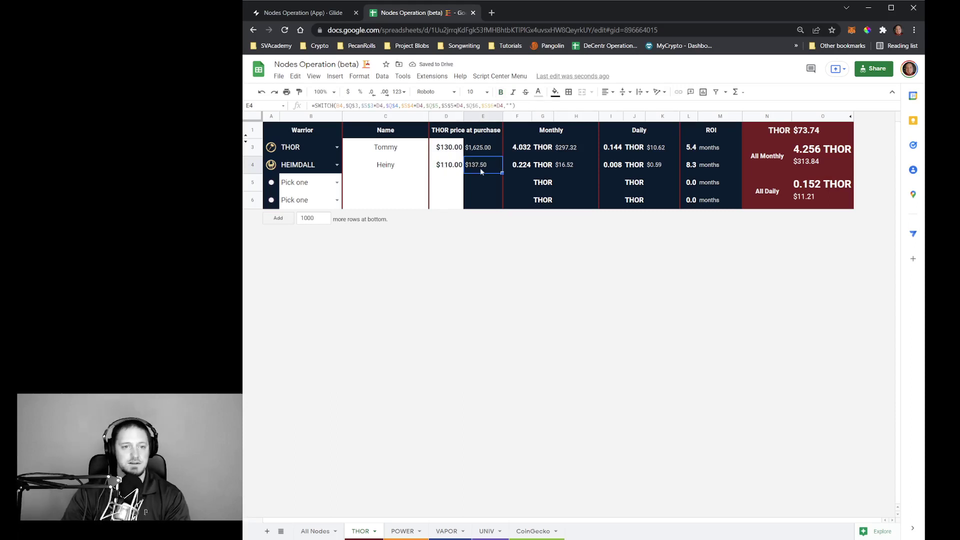
Check the HEIMDALL row's monthly dollar value and ROI, and both THOR node names on the All Nodes sheet.
click(581, 170)
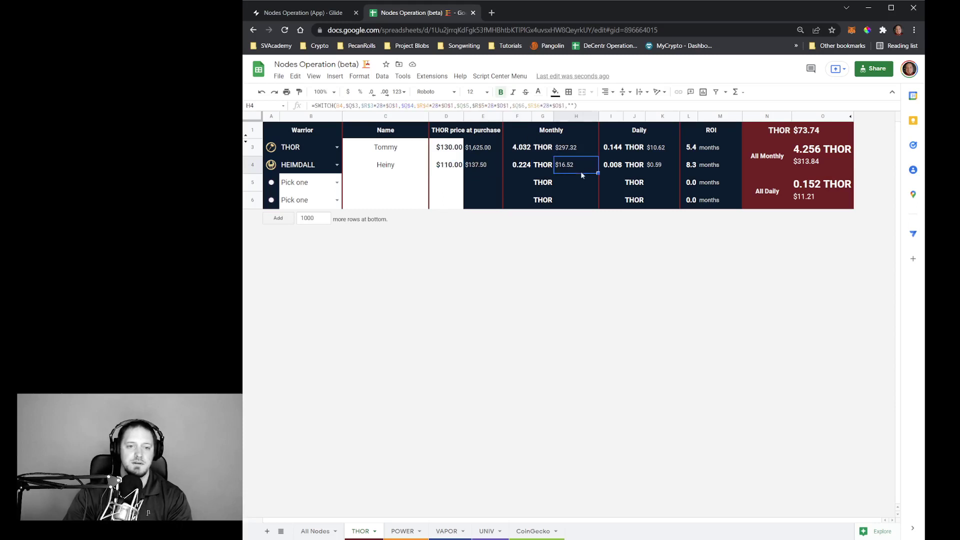
click(697, 168)
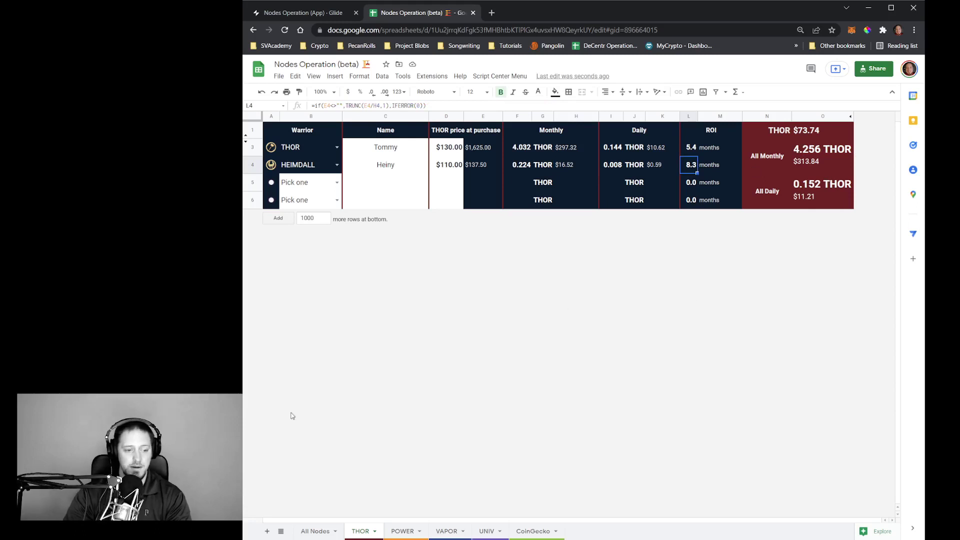
click(313, 532)
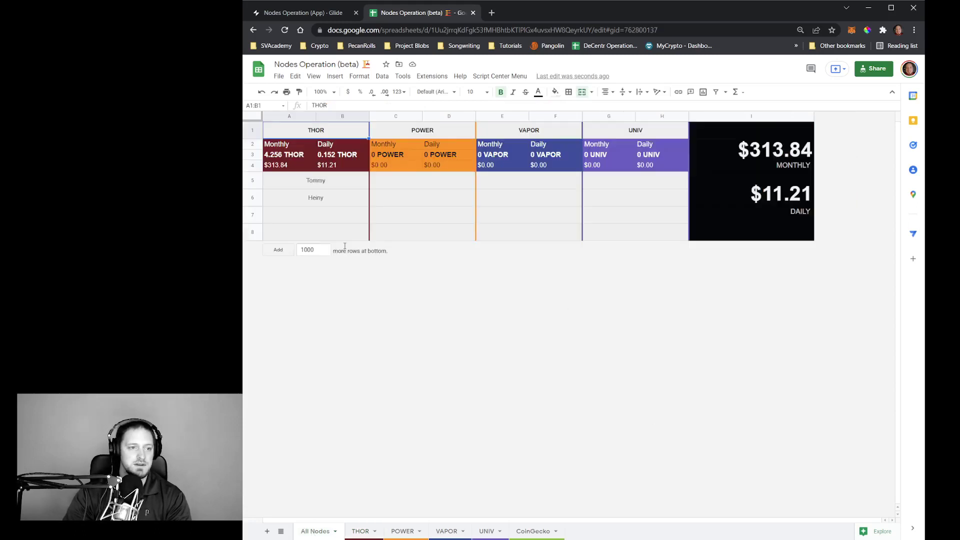
click(338, 182)
click(334, 205)
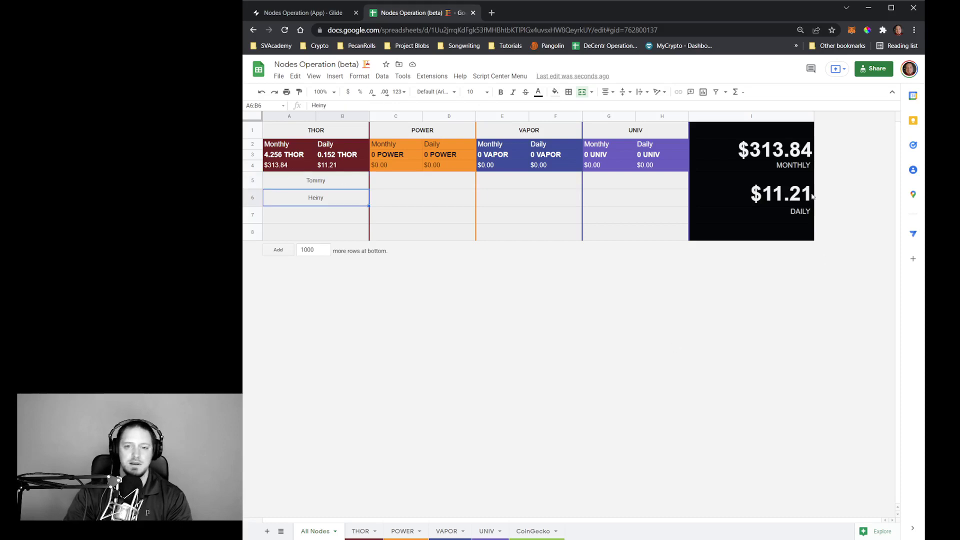
Check the combined monthly total on the All Nodes sheet and return to the THOR sheet.
click(749, 153)
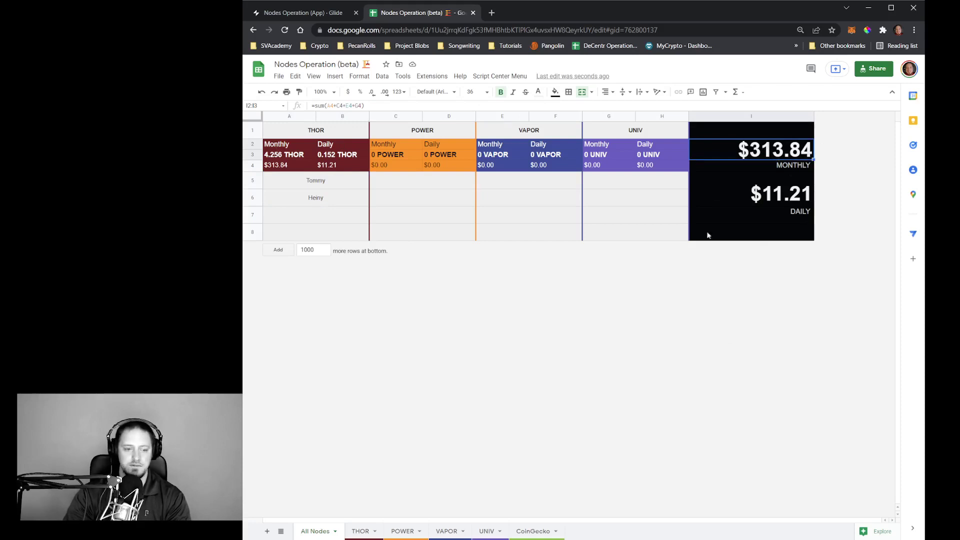
click(360, 531)
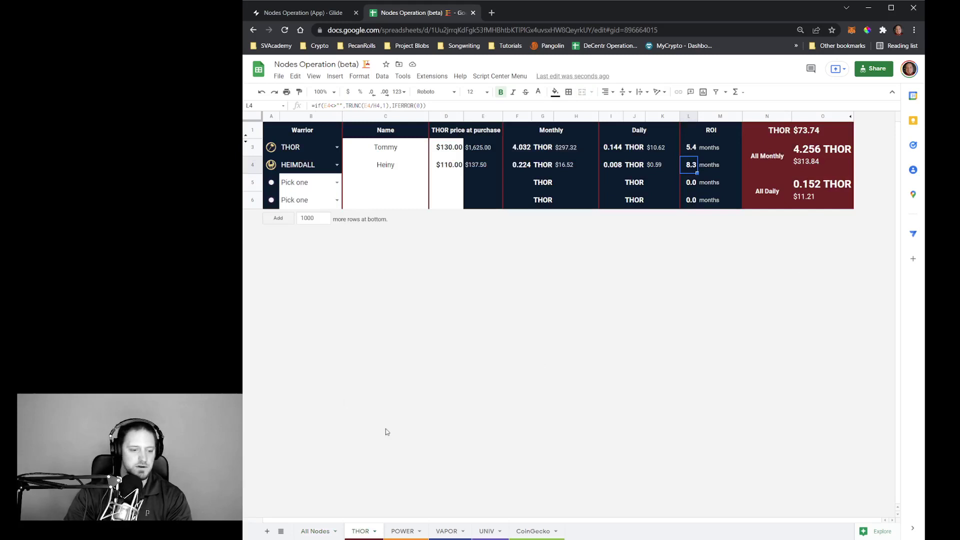
Fill in the first row of the POWER sheet with a HUMAN generator named John and an initial cost of 30.
click(405, 532)
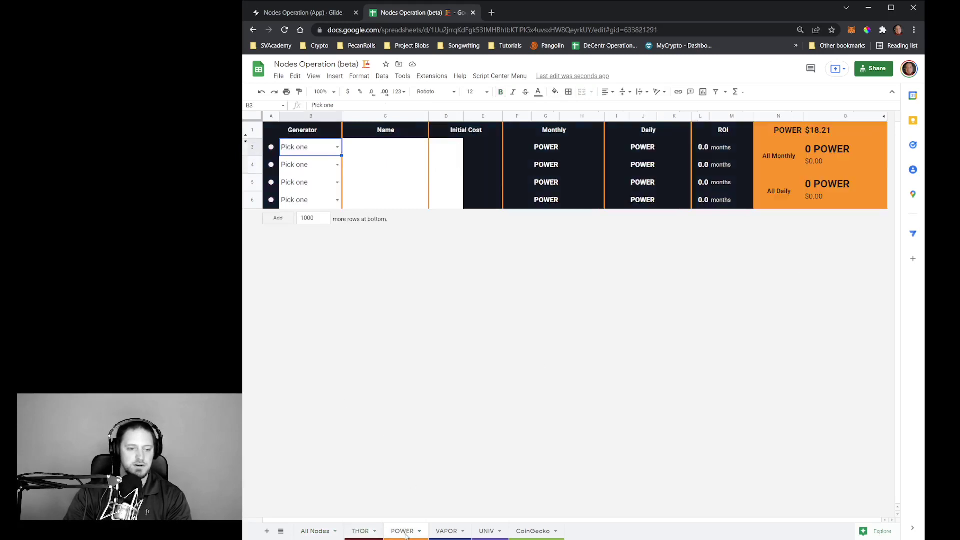
click(337, 147)
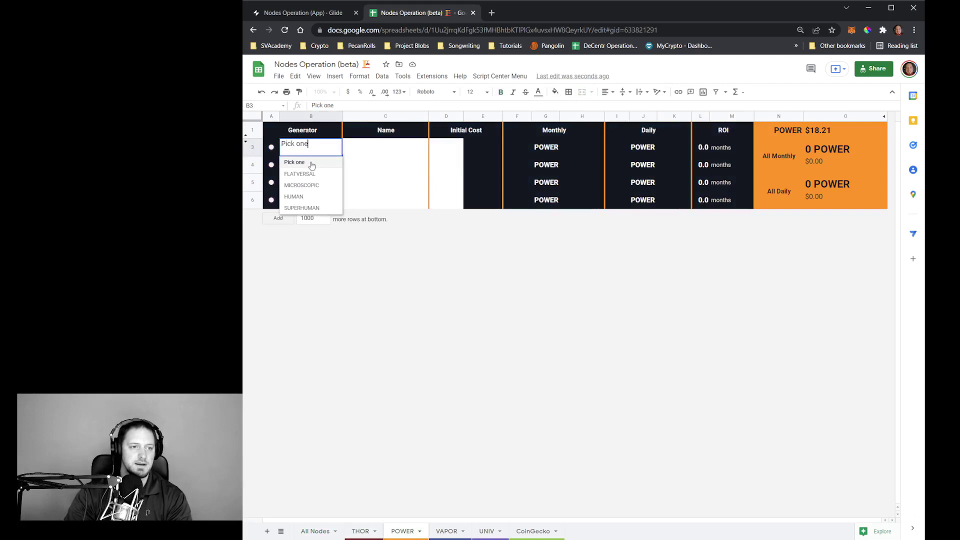
click(310, 197)
click(369, 152)
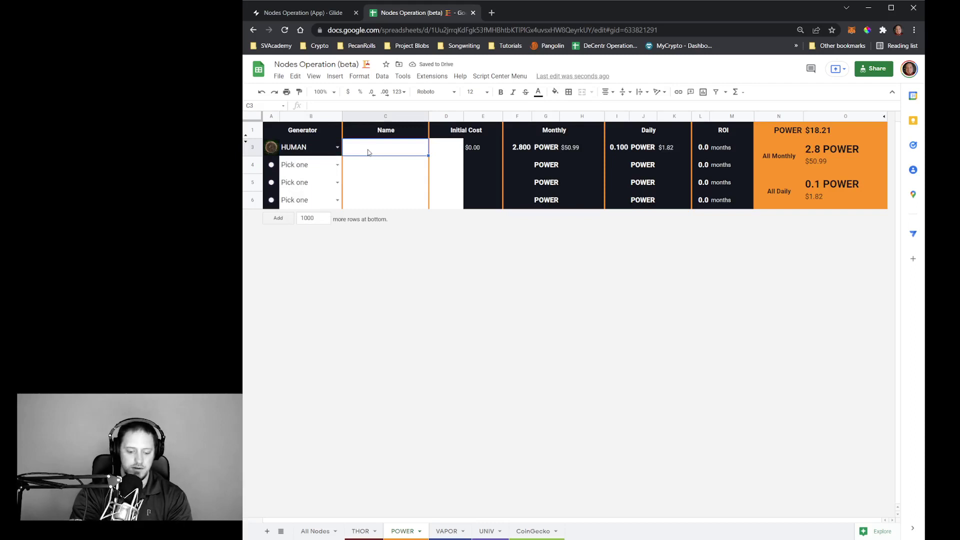
text(John)
key(Tab)
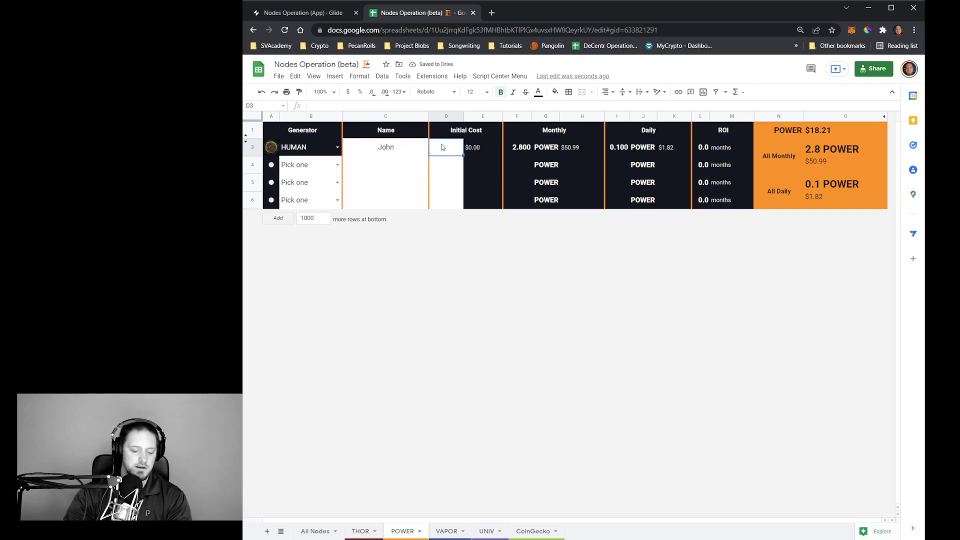
text(30)
key(Tab)
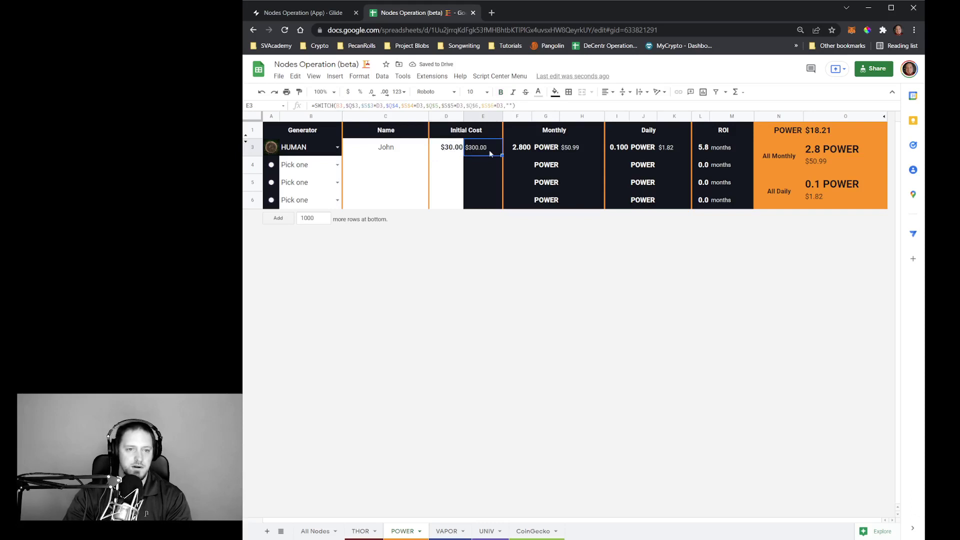
Check the HUMAN generator's monthly and daily POWER rewards, and its name on the All Nodes sheet.
click(520, 150)
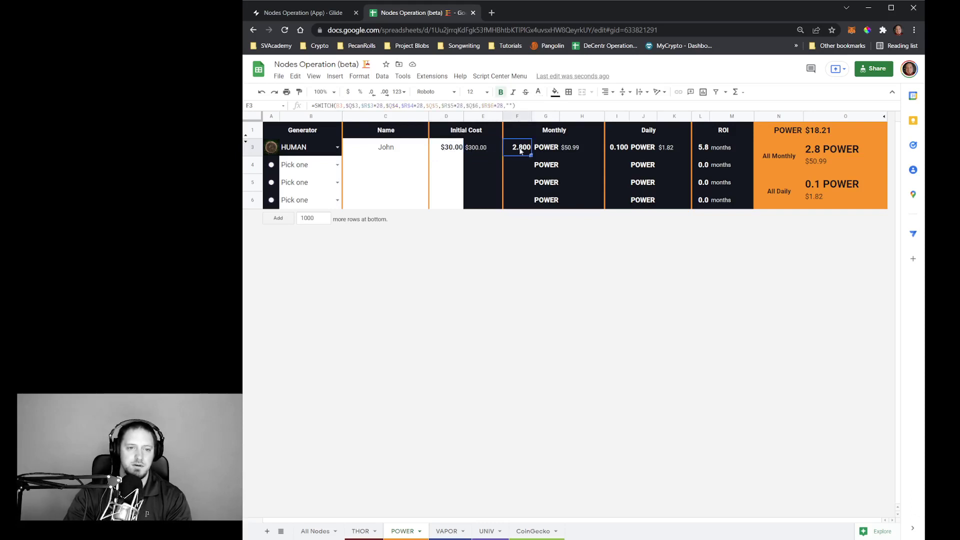
click(625, 148)
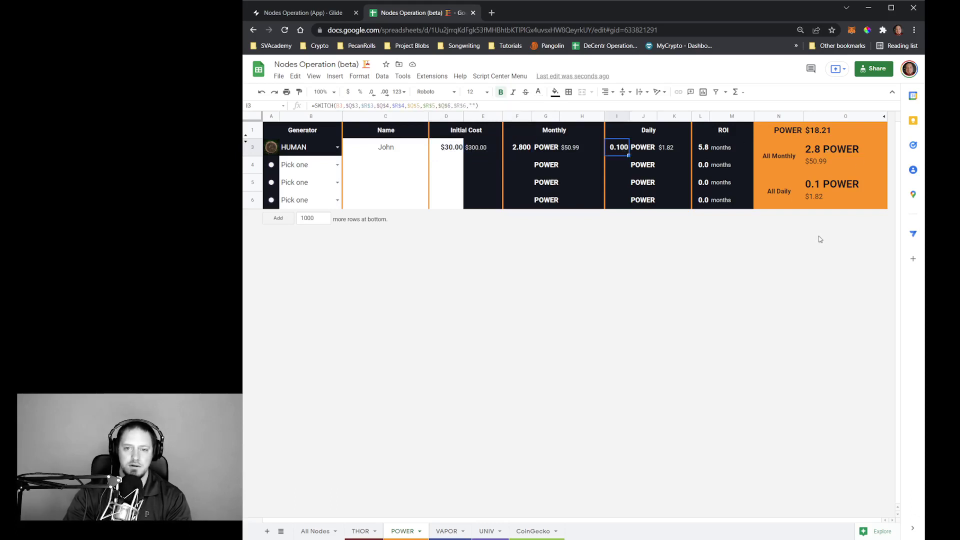
click(306, 533)
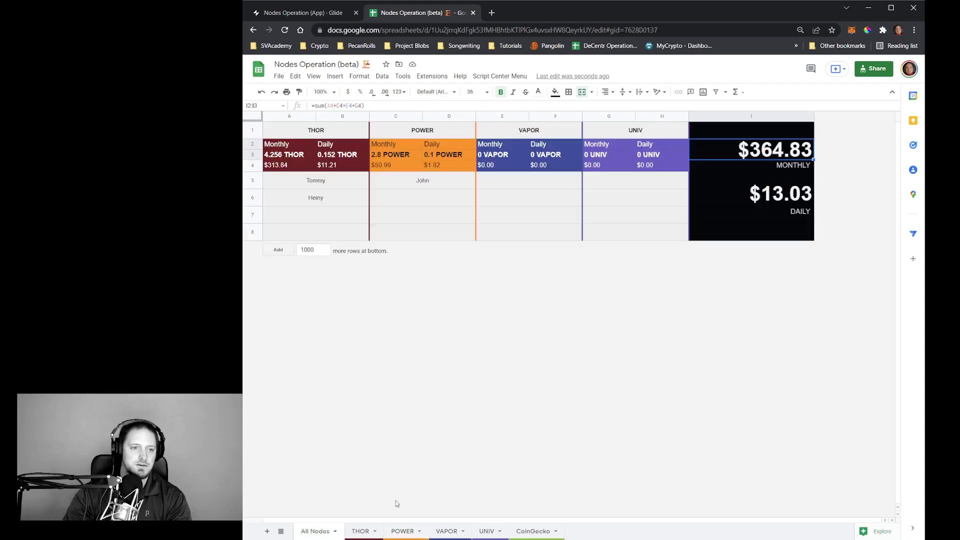
click(407, 195)
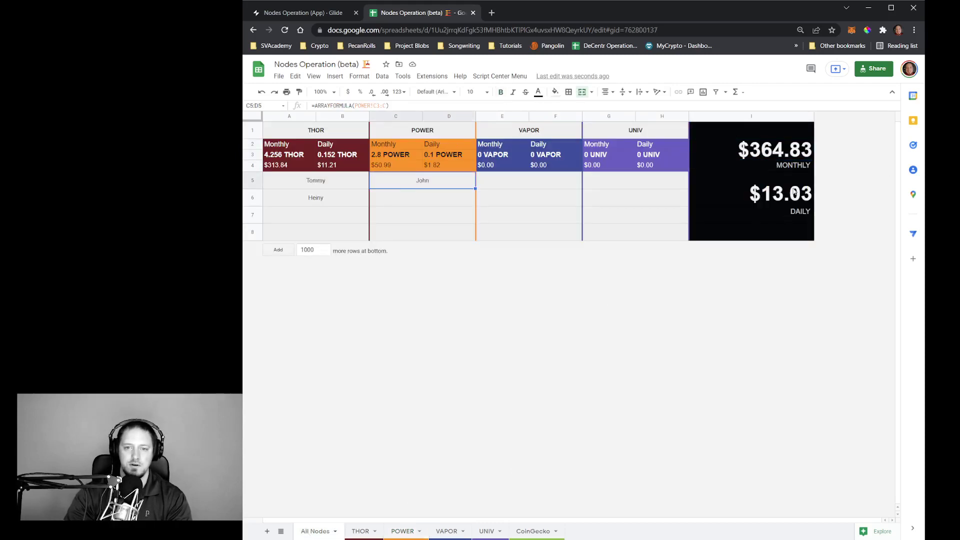
Set the first row of the VAPOR sheet to Level 1 diamond hands and name the node Vector.
click(440, 531)
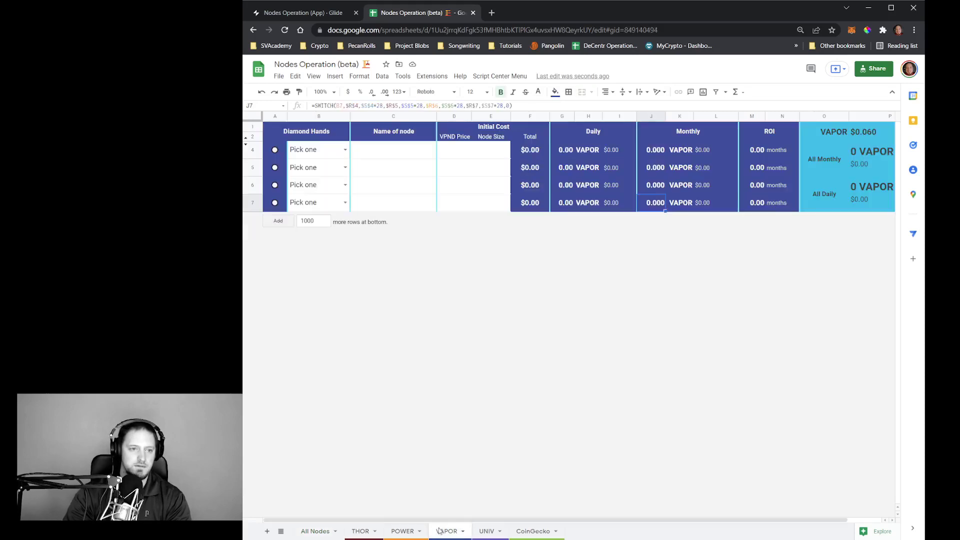
click(370, 156)
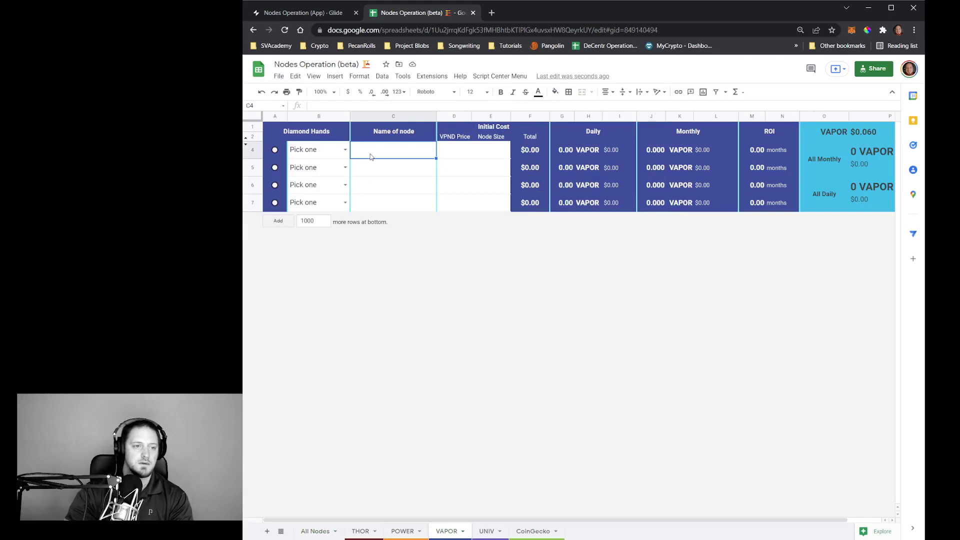
click(346, 149)
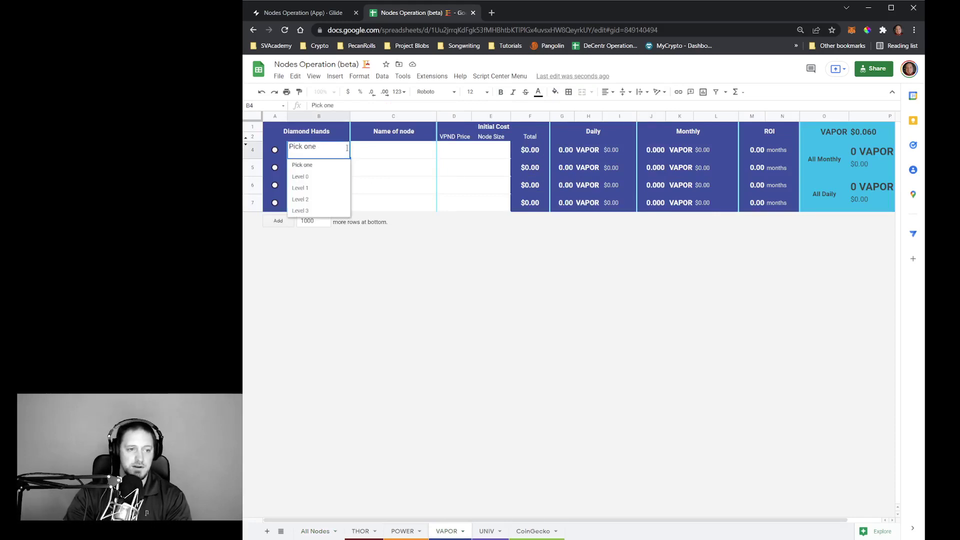
click(318, 177)
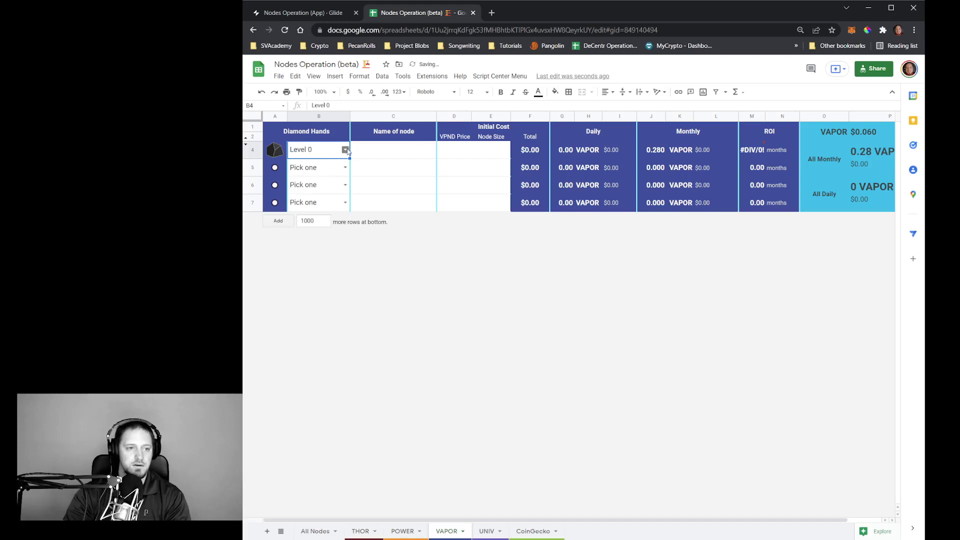
click(345, 149)
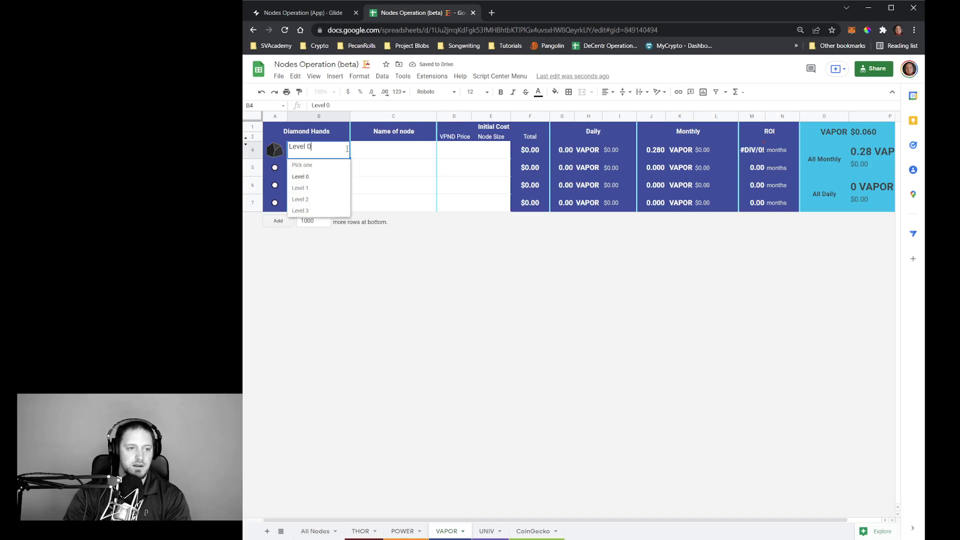
click(408, 152)
text(Vector)
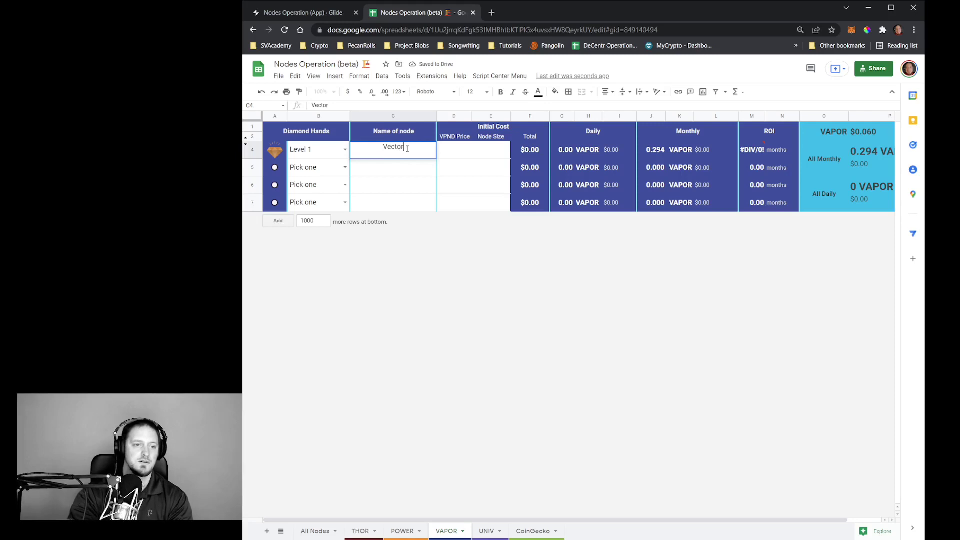
key(Tab)
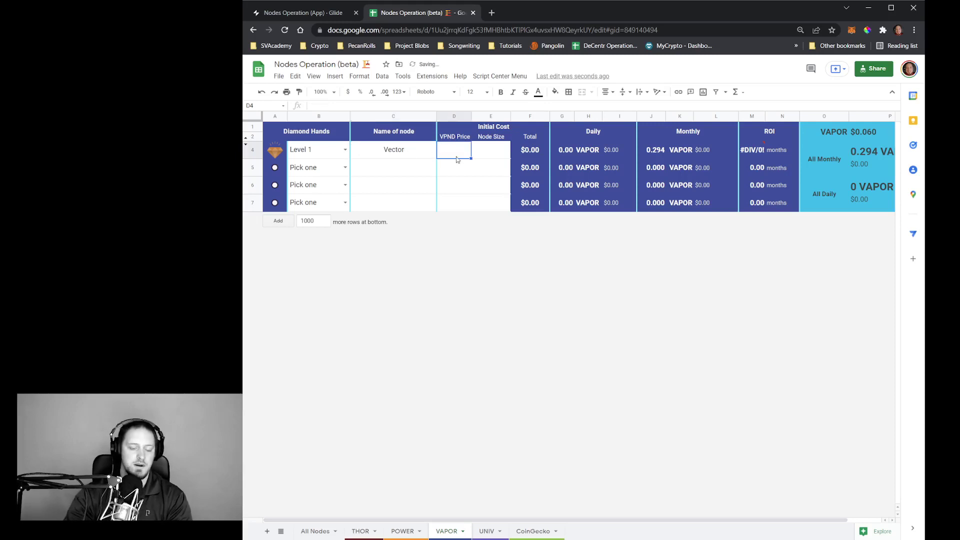
Give the Vector node a VPND price of 0.07 and a node size of 15000.
text(.07)
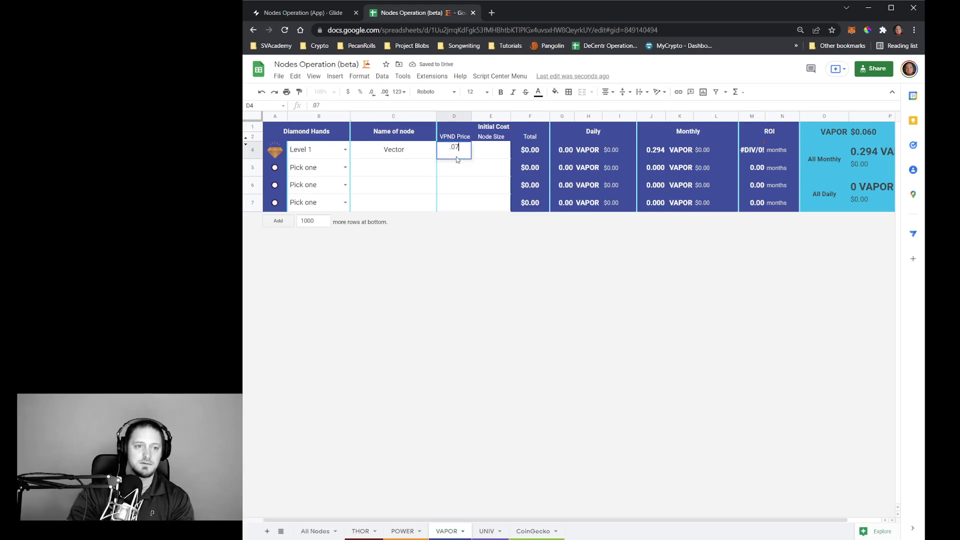
key(Tab)
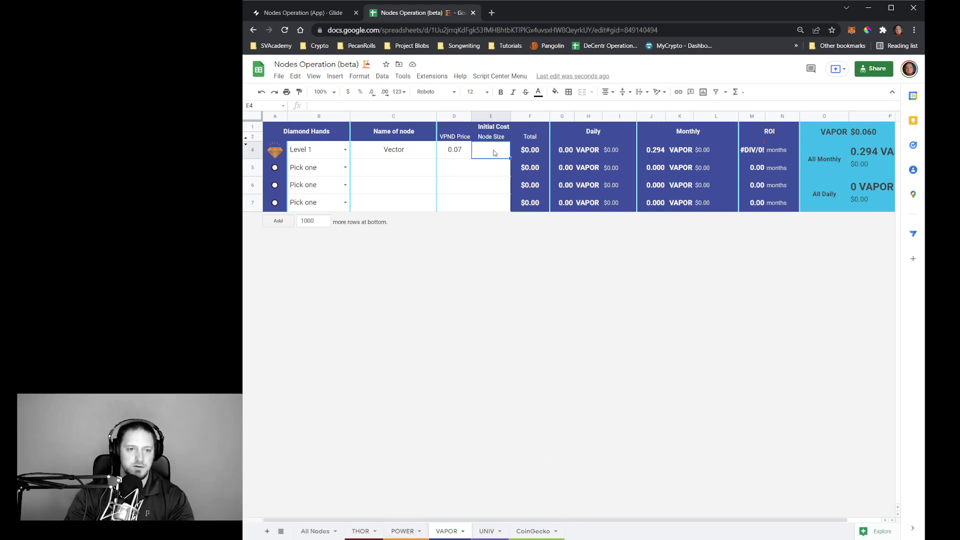
text(15000)
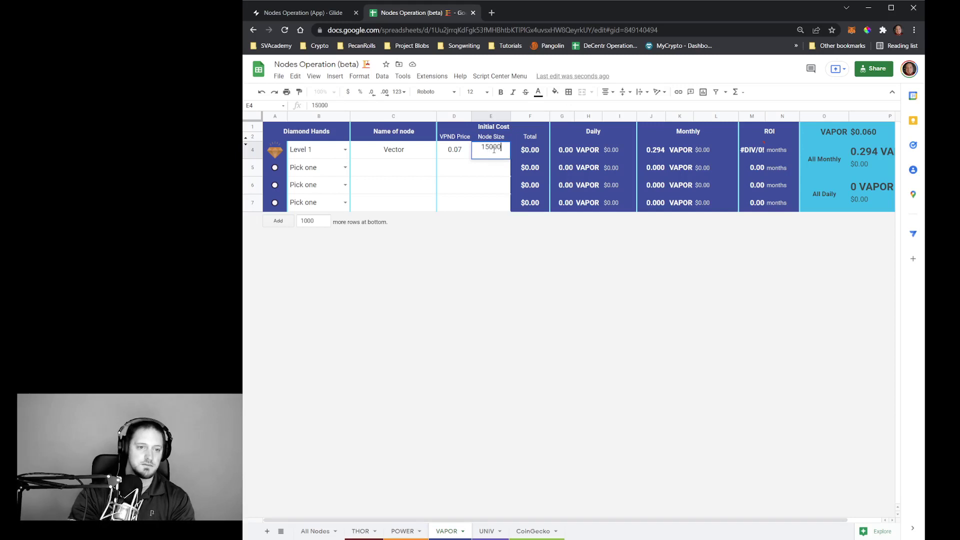
key(Tab)
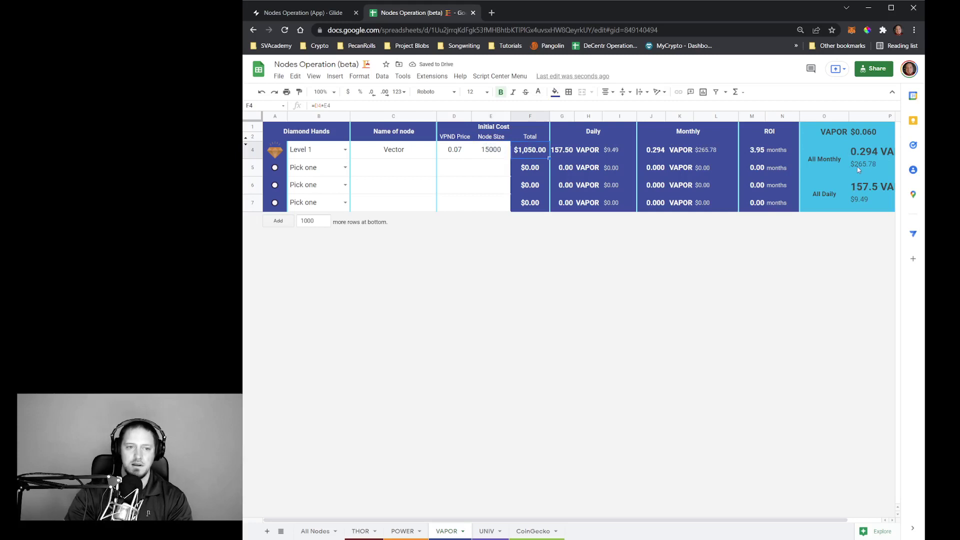
Add a Level 2 VAPOR node named Vamanos with VPND price 0.05 and node size 1000, and check the All Nodes totals.
click(345, 168)
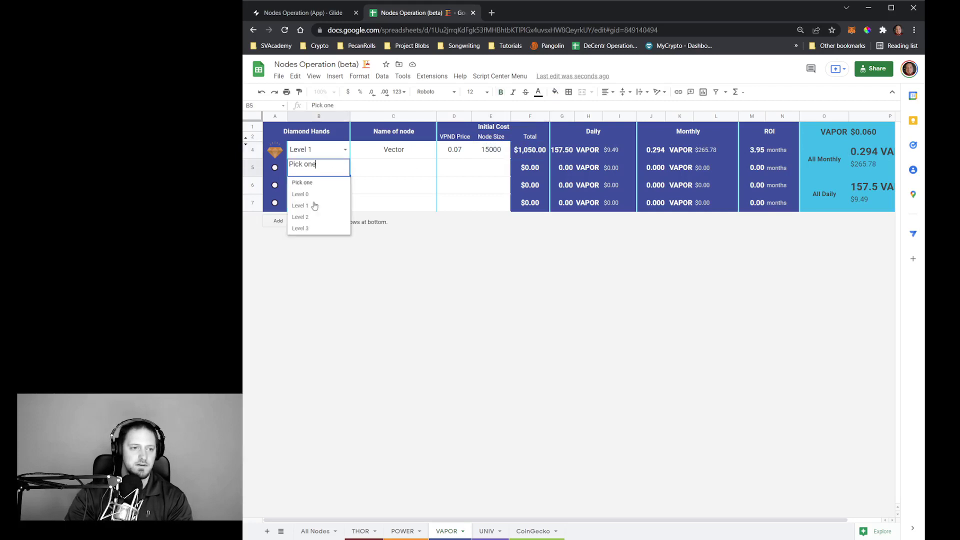
click(310, 217)
click(398, 173)
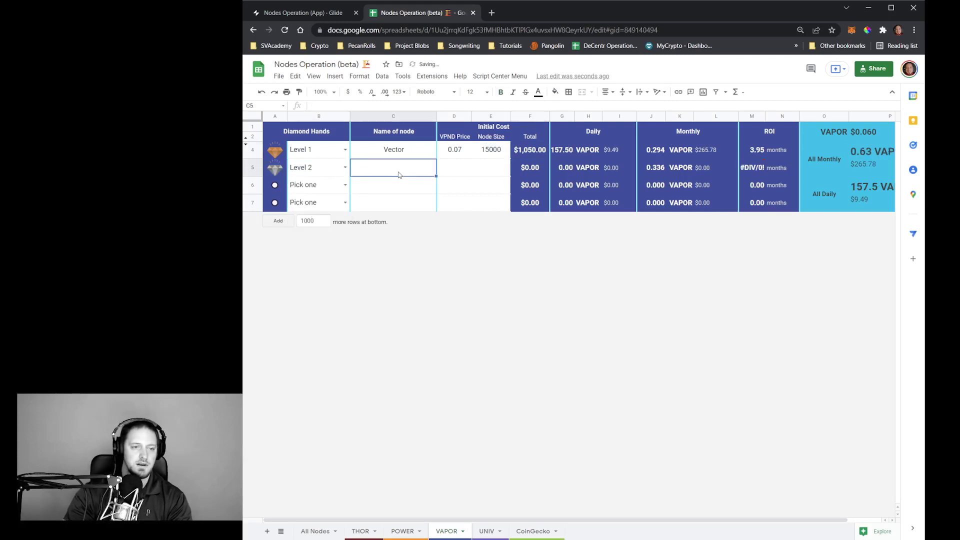
text(Vamanos)
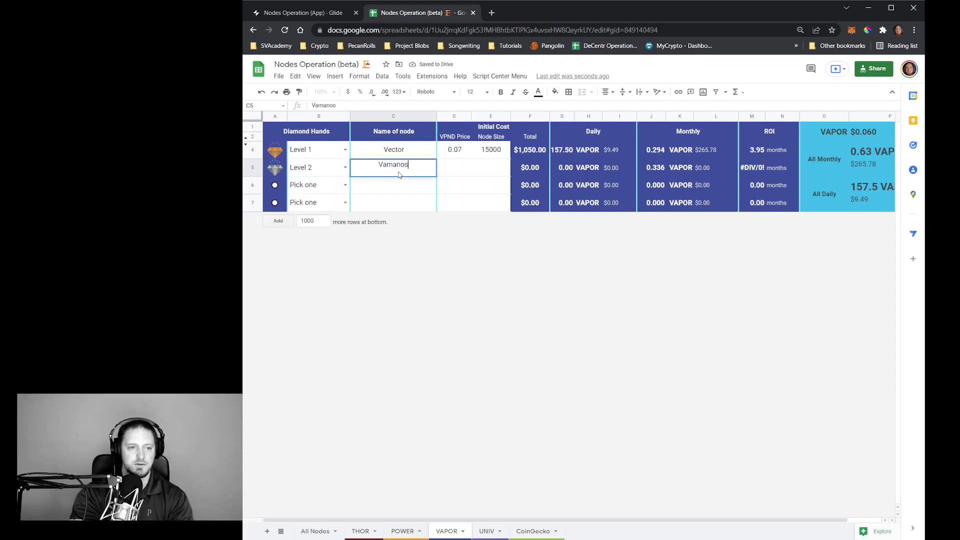
key(Tab)
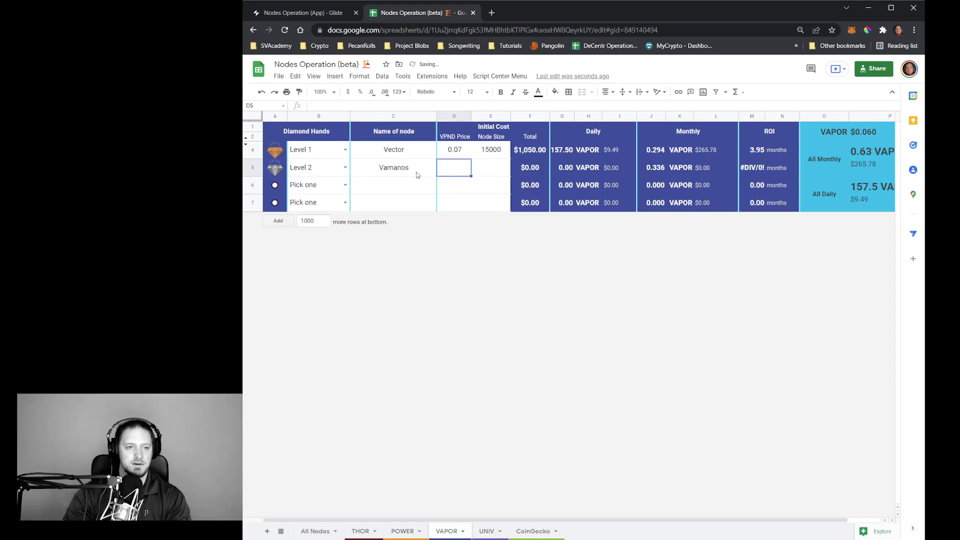
text(.05)
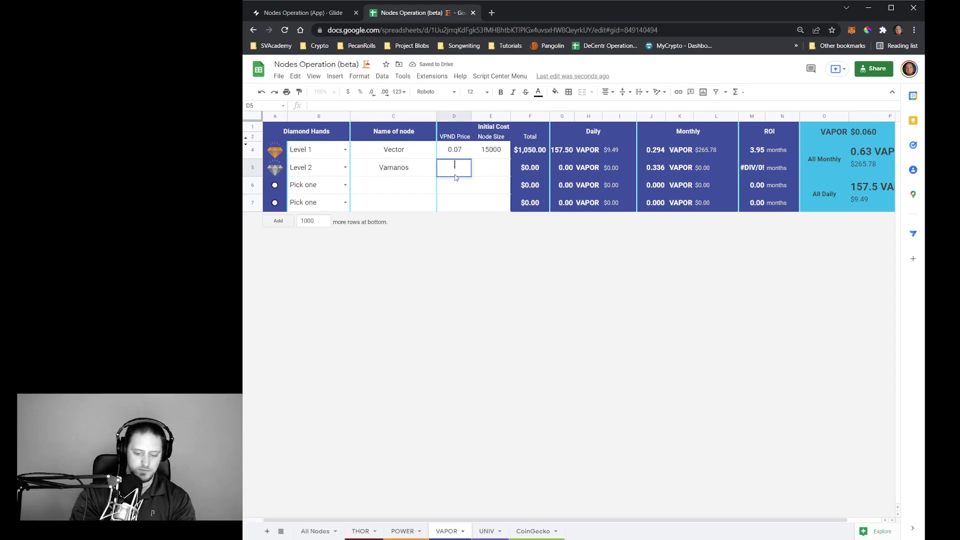
key(Tab)
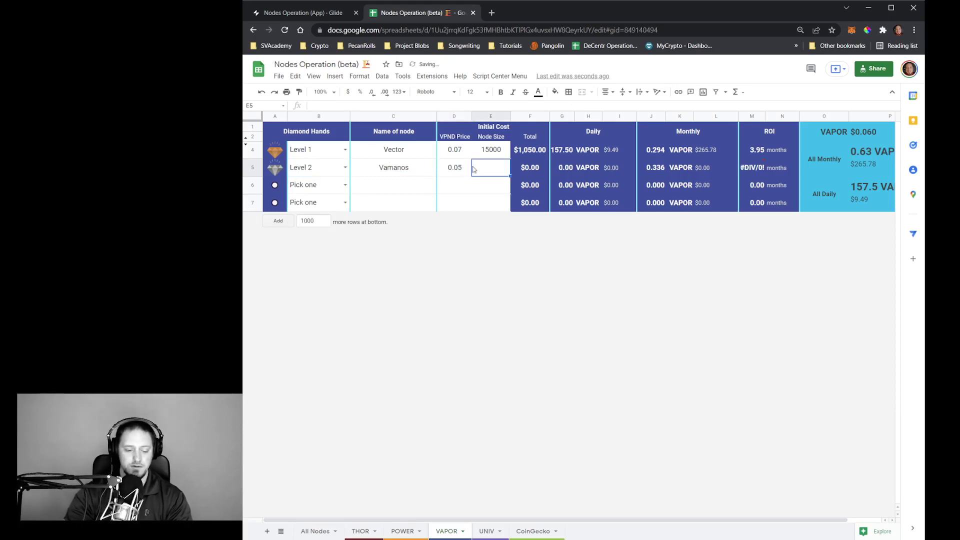
text(1000)
key(Tab)
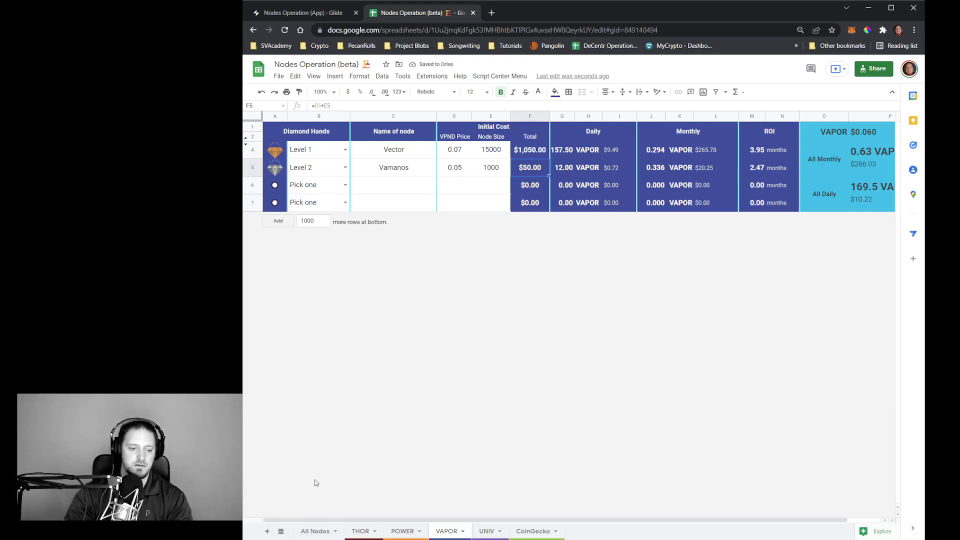
click(311, 531)
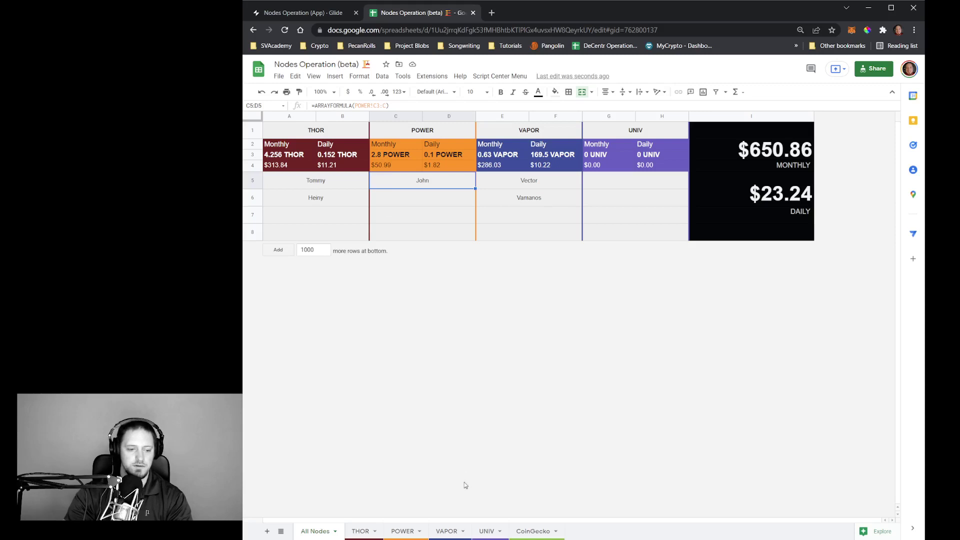
On the UNIV sheet, try Earth as the first row's planet and settle on Neptune.
click(486, 531)
click(348, 157)
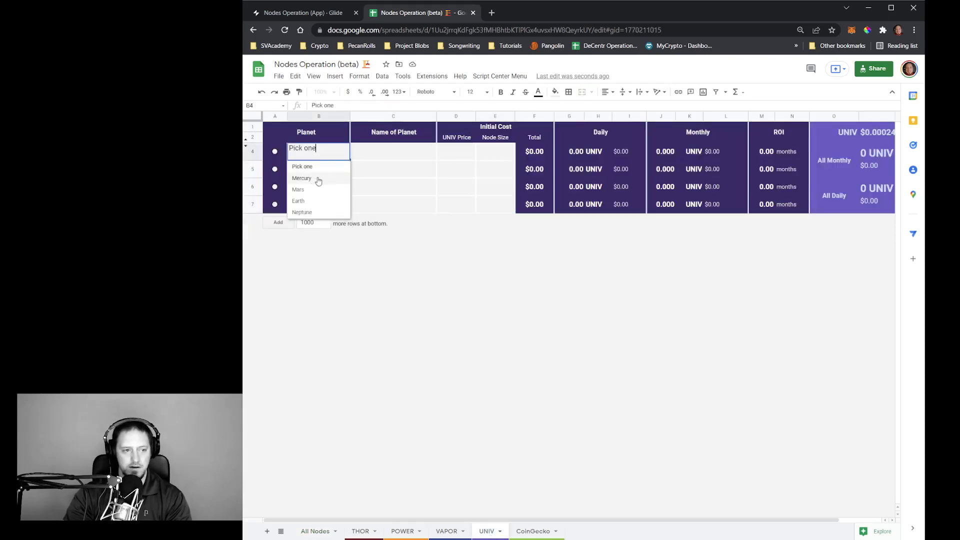
click(314, 201)
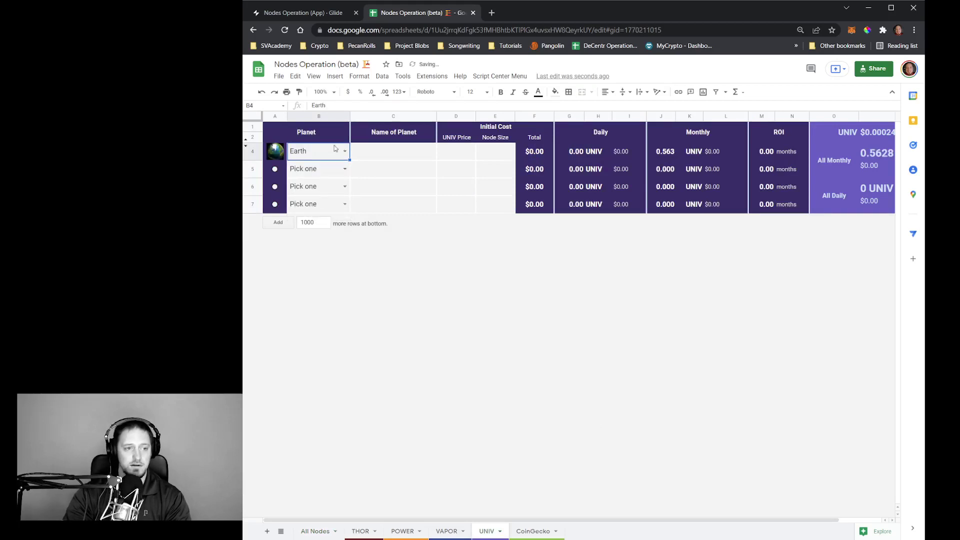
click(345, 151)
click(309, 213)
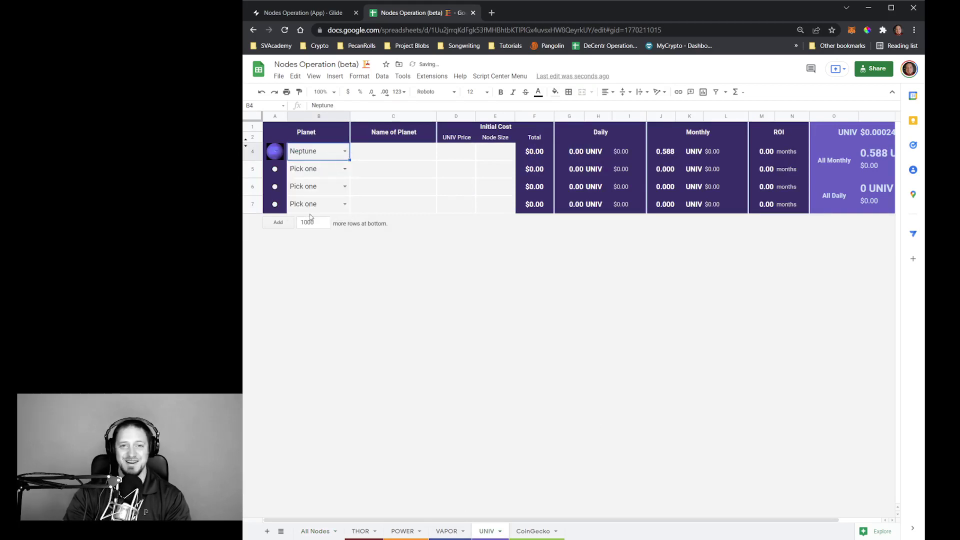
click(345, 151)
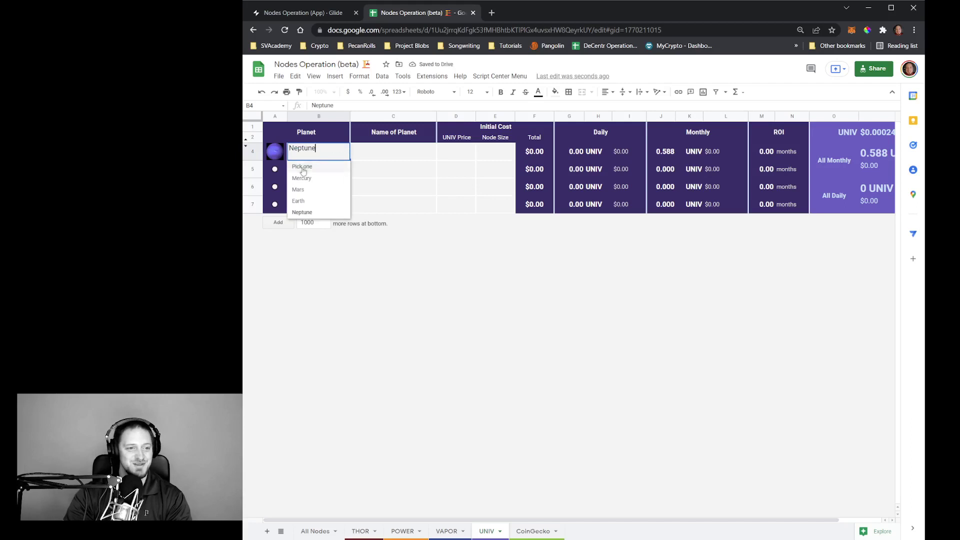
click(302, 212)
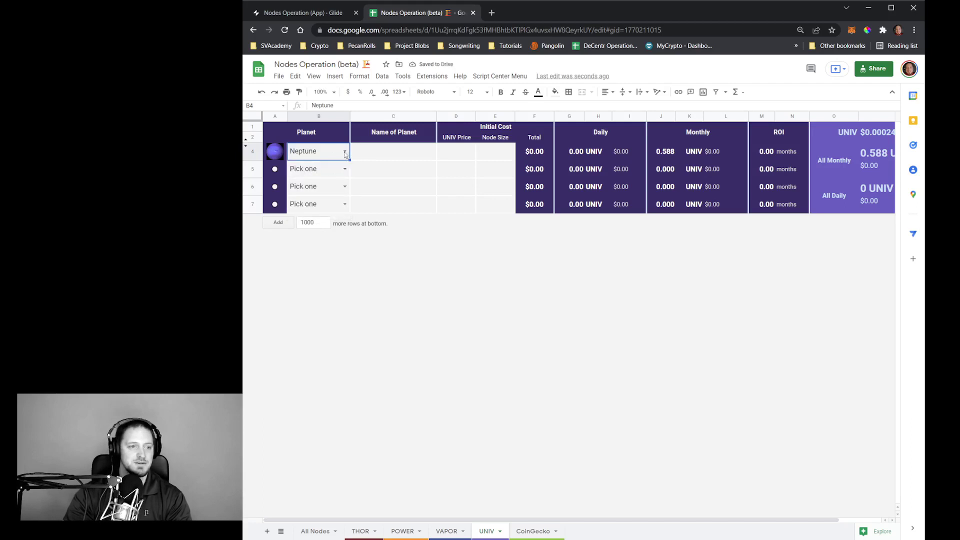
Name the Neptune planet Nanny and give it a UNIV price of 0.00028 and a node size of 100000.
click(369, 155)
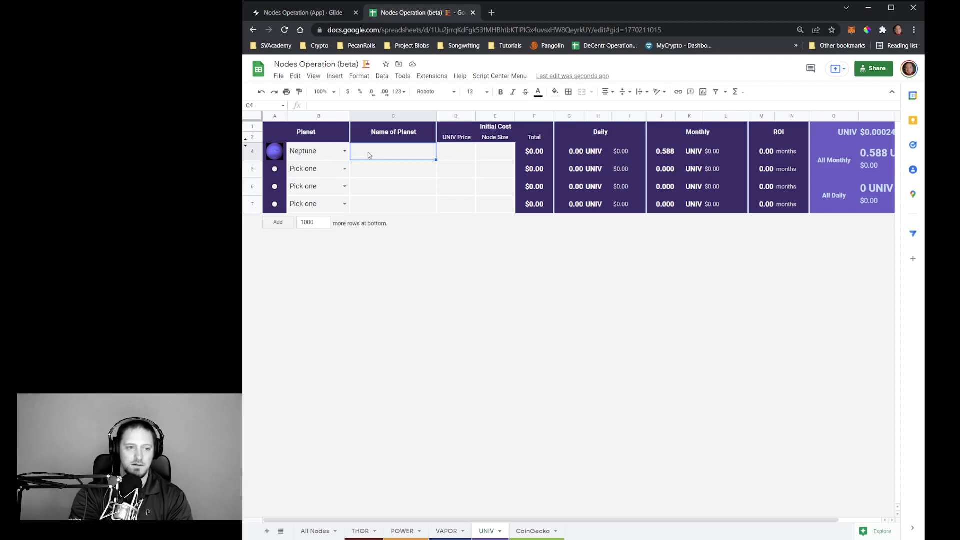
text(Nanny)
key(Tab)
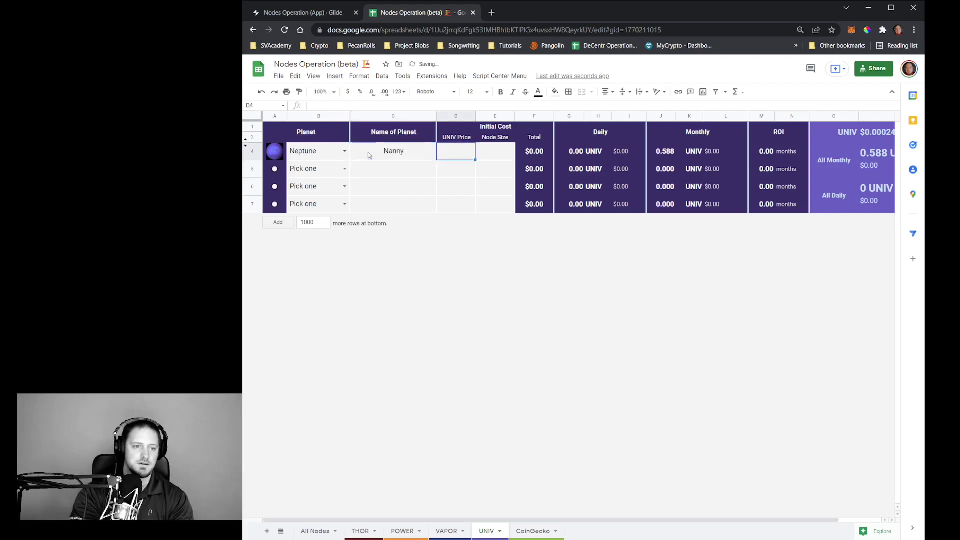
text(.)
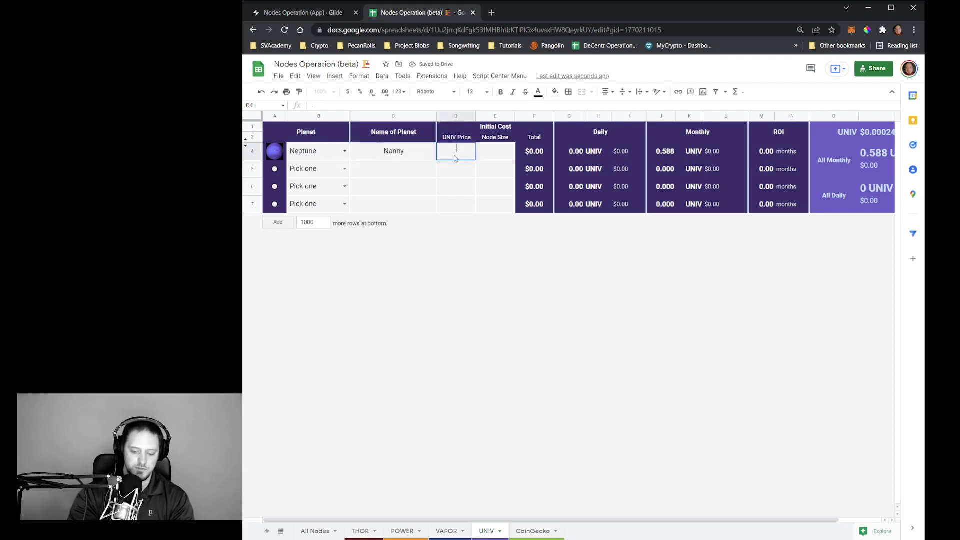
text(000)
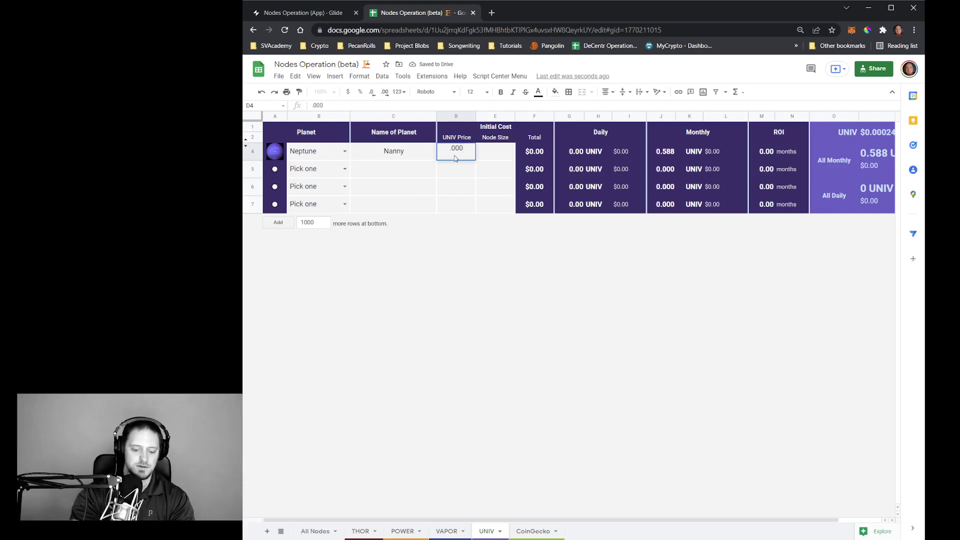
text(28)
key(Tab)
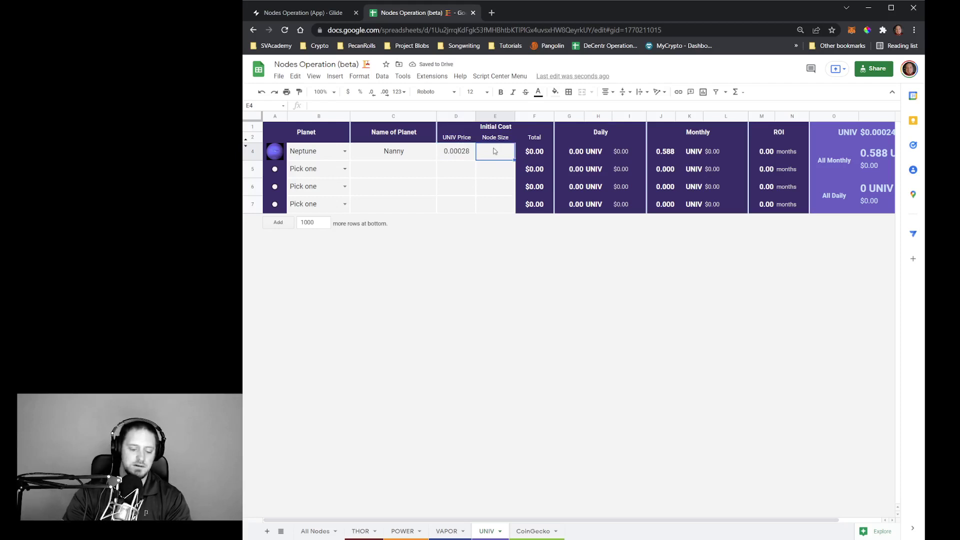
text(100000)
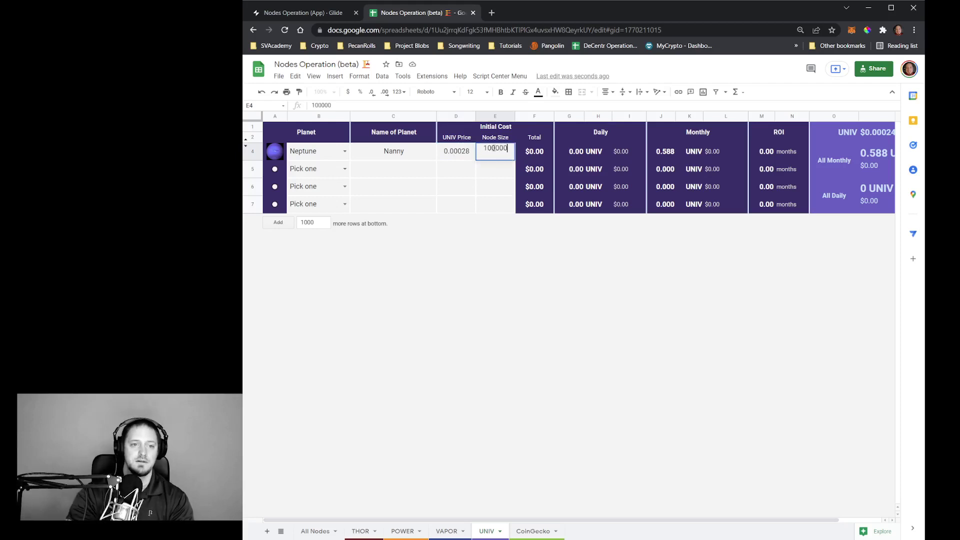
key(Tab)
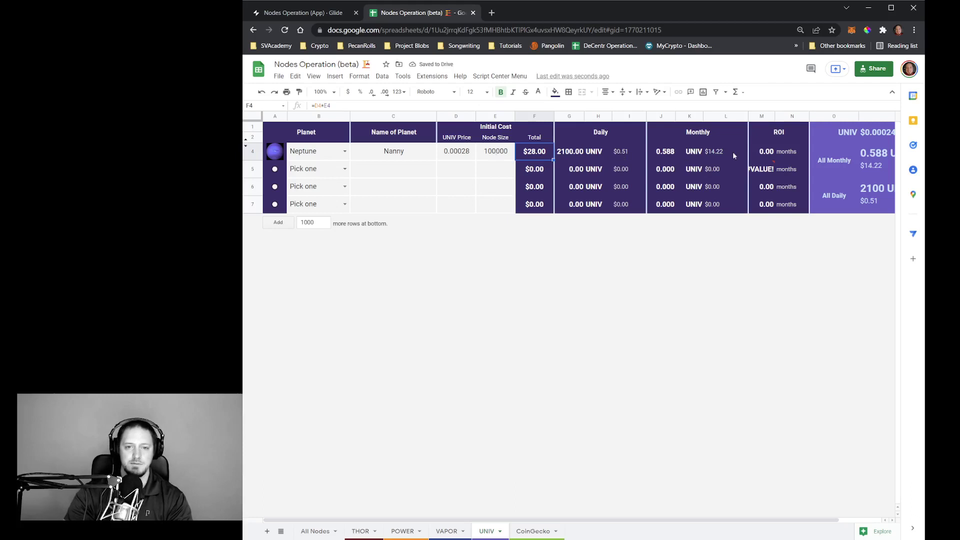
Examine the ROI formulas in cells M4 to M7 of the UNIV sheet and compare their row references.
click(761, 171)
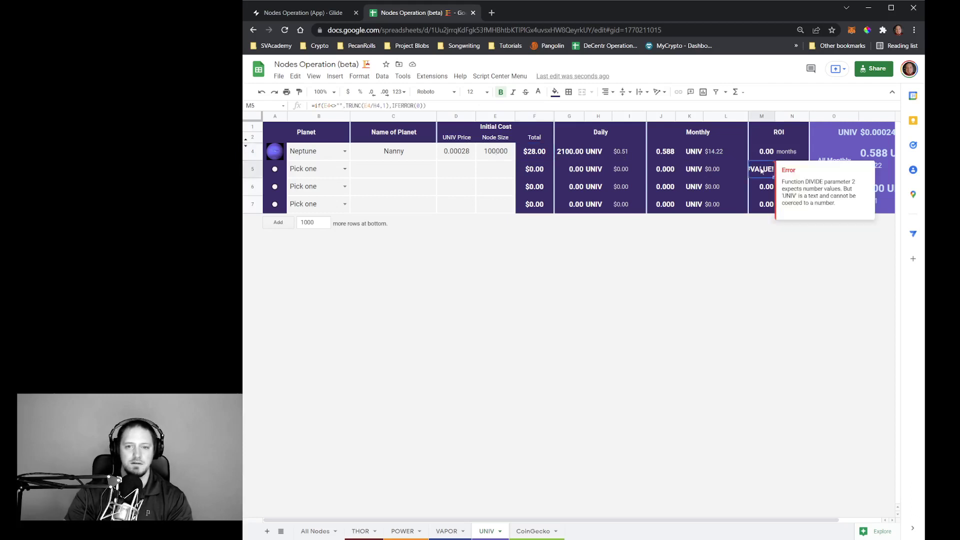
mouse_move(760, 158)
mouse_down()
mouse_move(772, 161)
mouse_move(762, 174)
mouse_up()
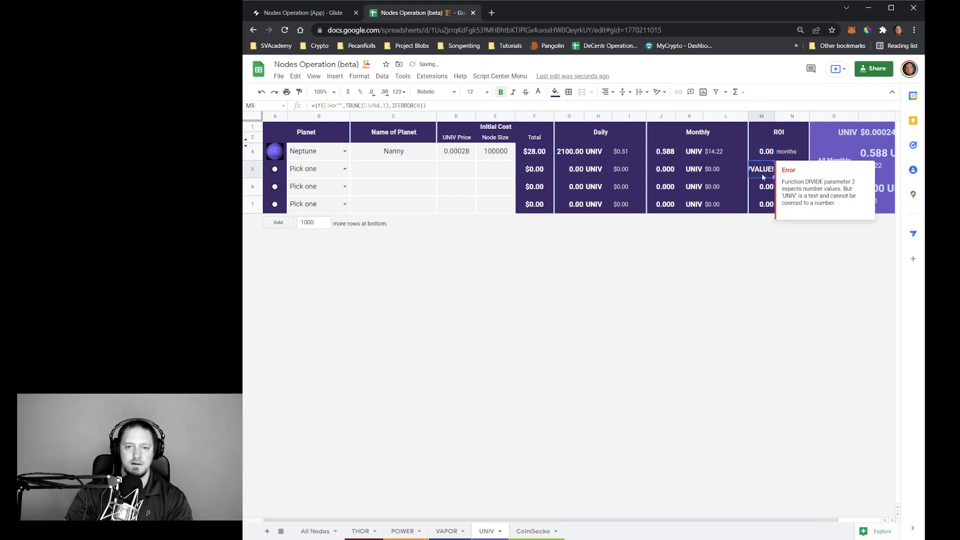
click(760, 154)
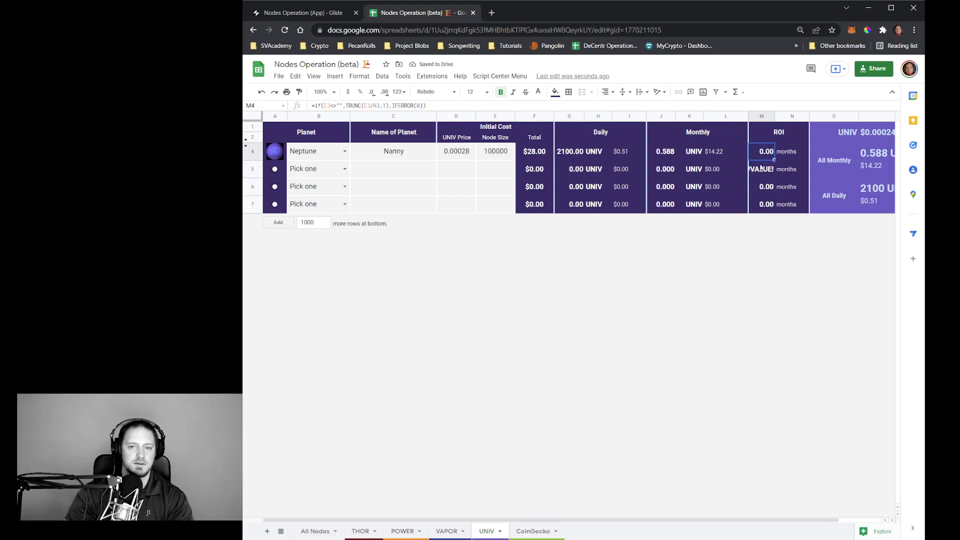
click(760, 171)
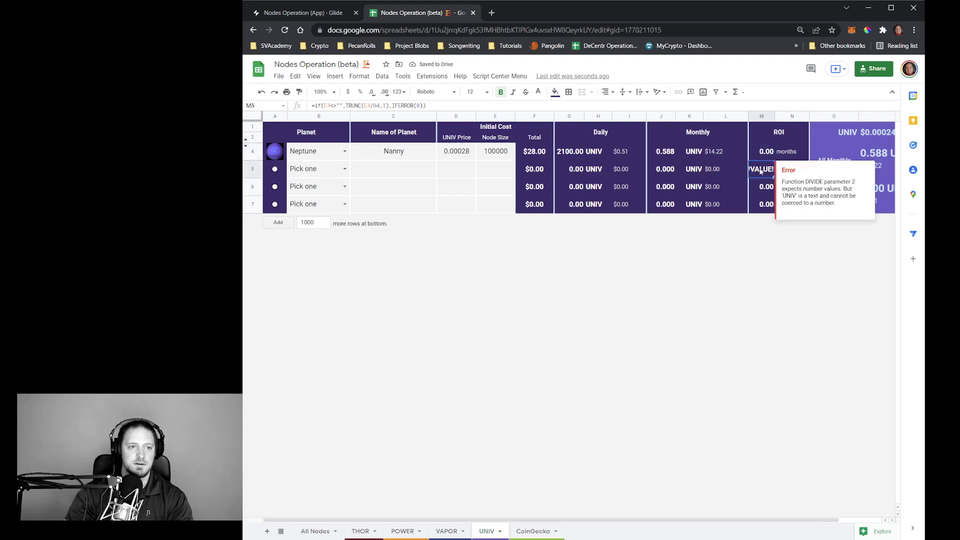
key(Return)
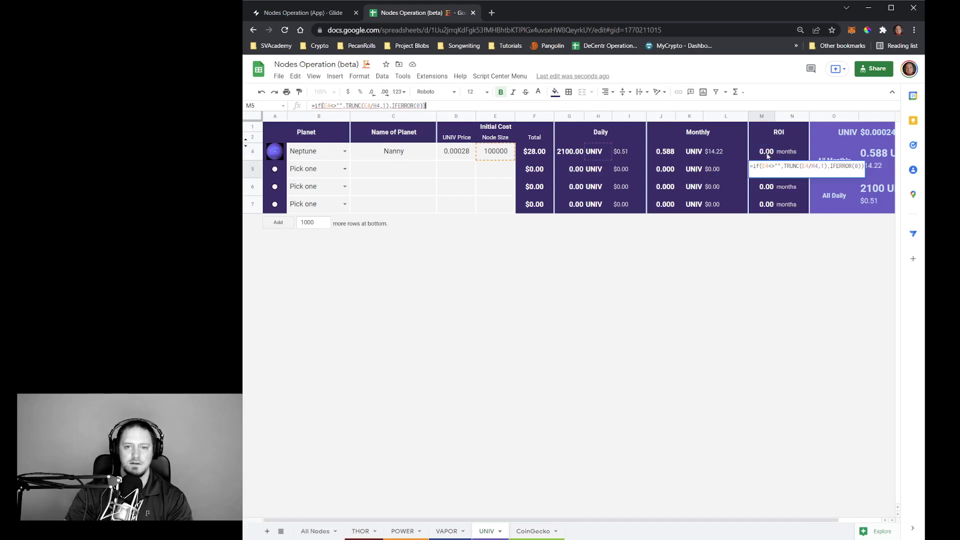
click(767, 156)
mouse_move(763, 173)
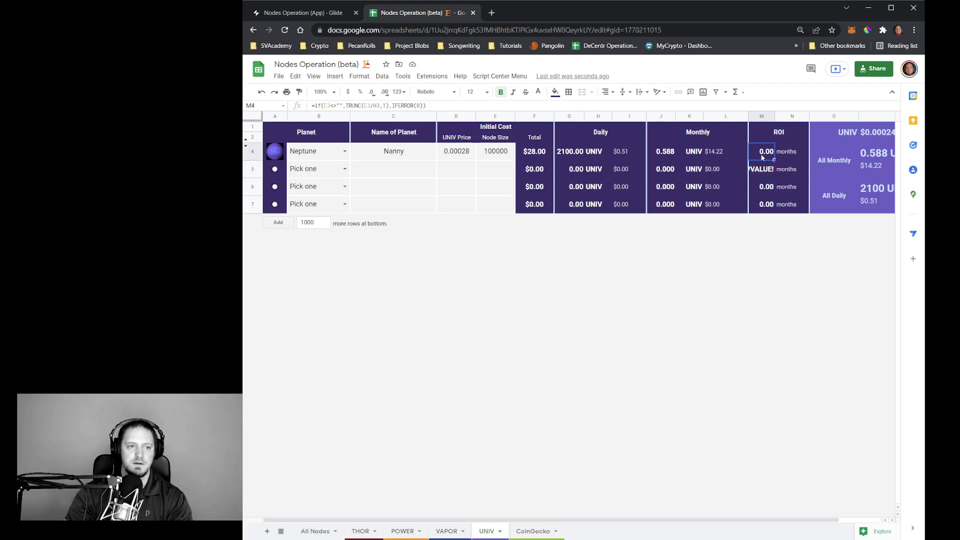
click(367, 106)
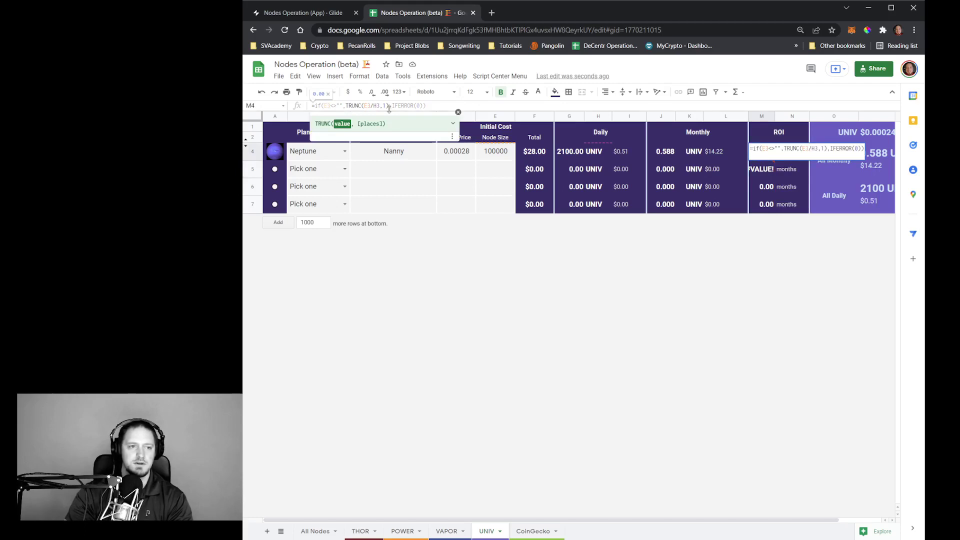
click(752, 153)
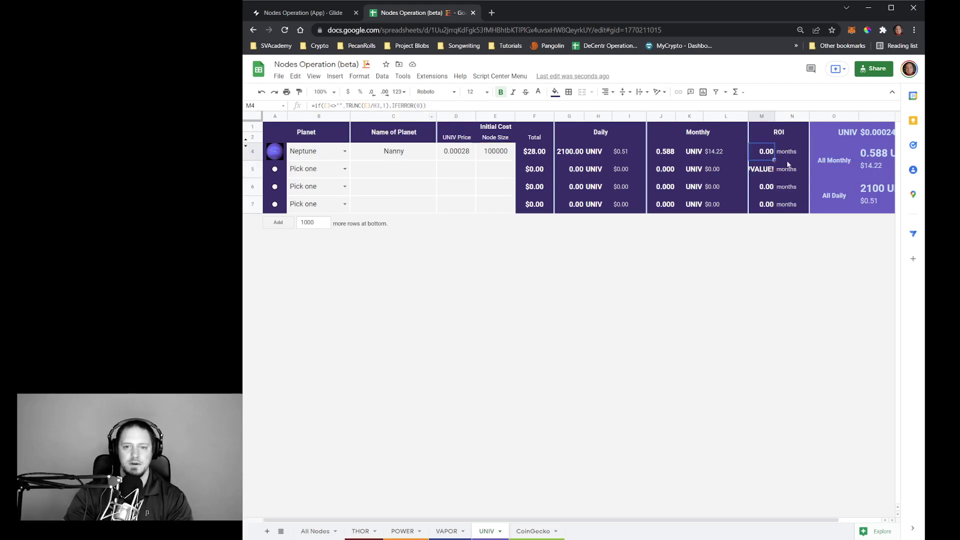
click(753, 162)
click(761, 187)
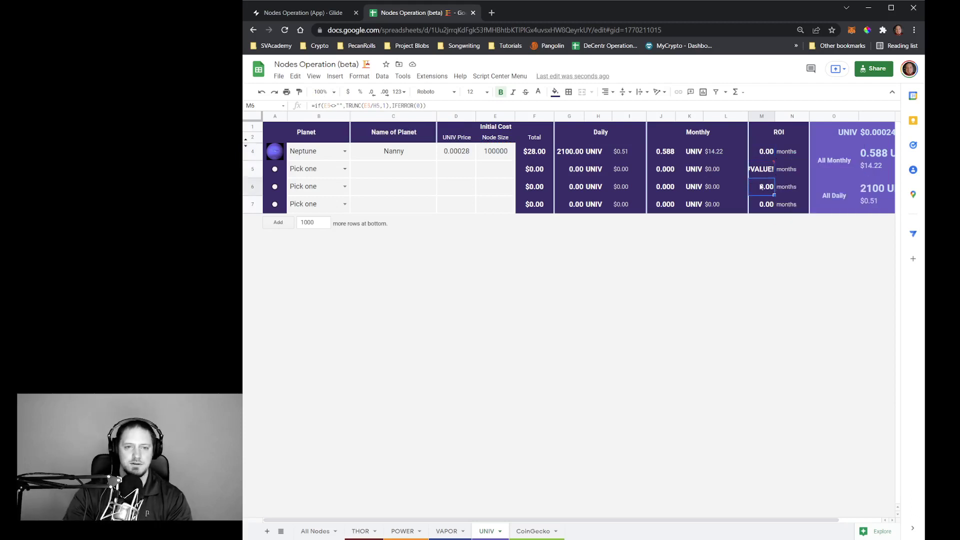
click(762, 204)
click(762, 152)
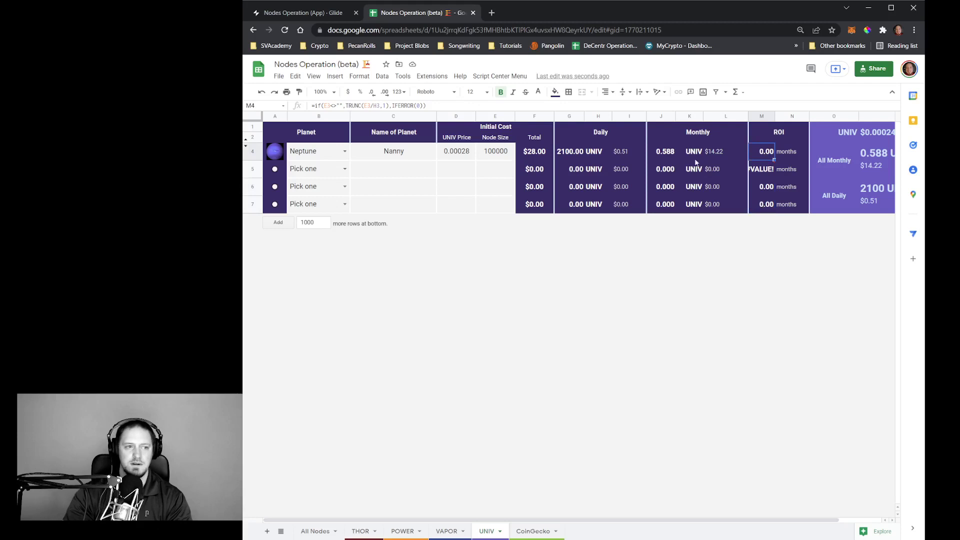
Unhide row 3 on the UNIV sheet and try deleting it, checking the effect on the ROI cells.
click(246, 146)
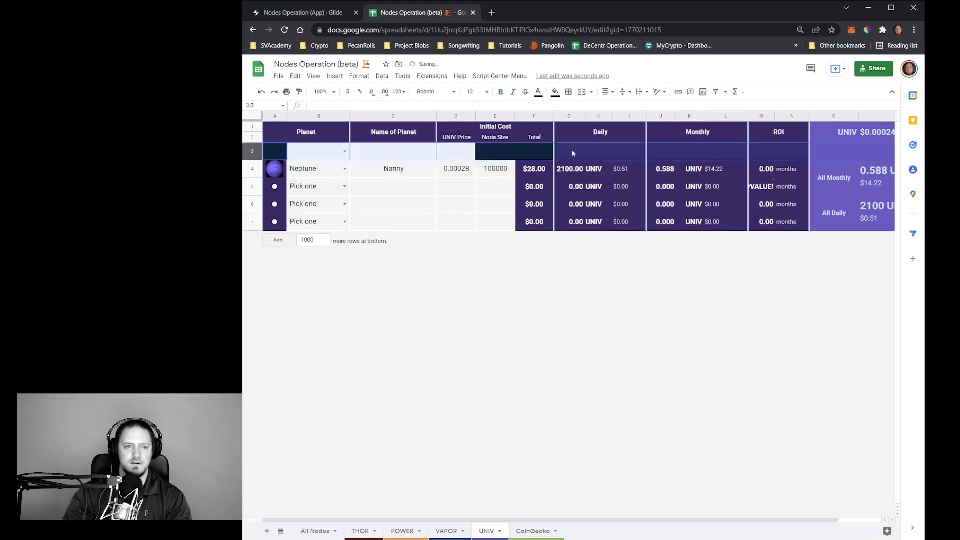
drag(500, 521, 430, 521)
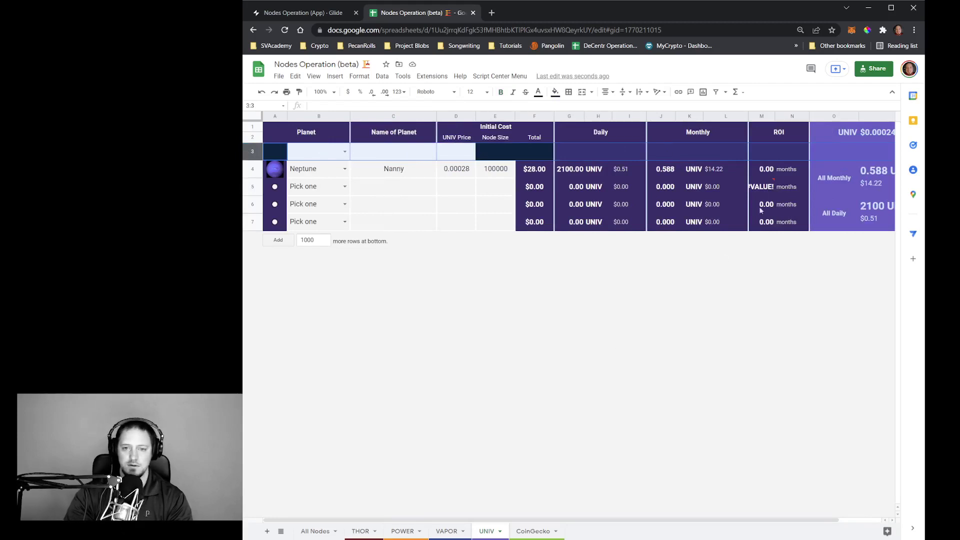
right_click(252, 152)
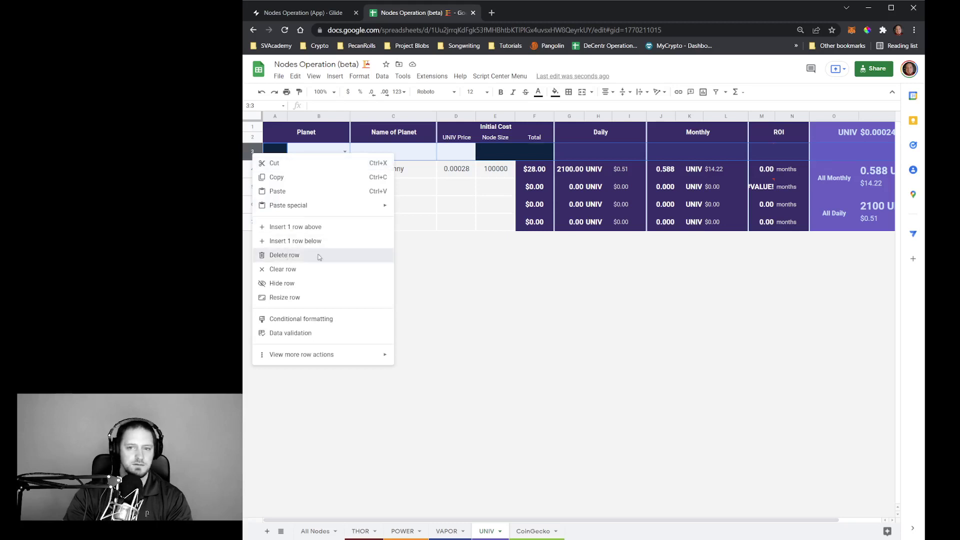
click(287, 256)
mouse_move(767, 156)
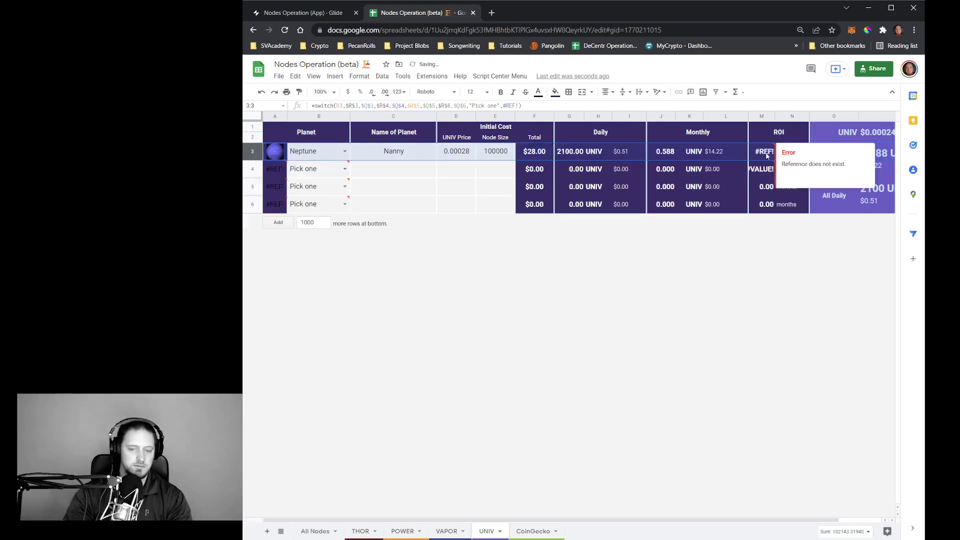
Undo the deletion of row 3 and hide that row again.
key(ctrl+z)
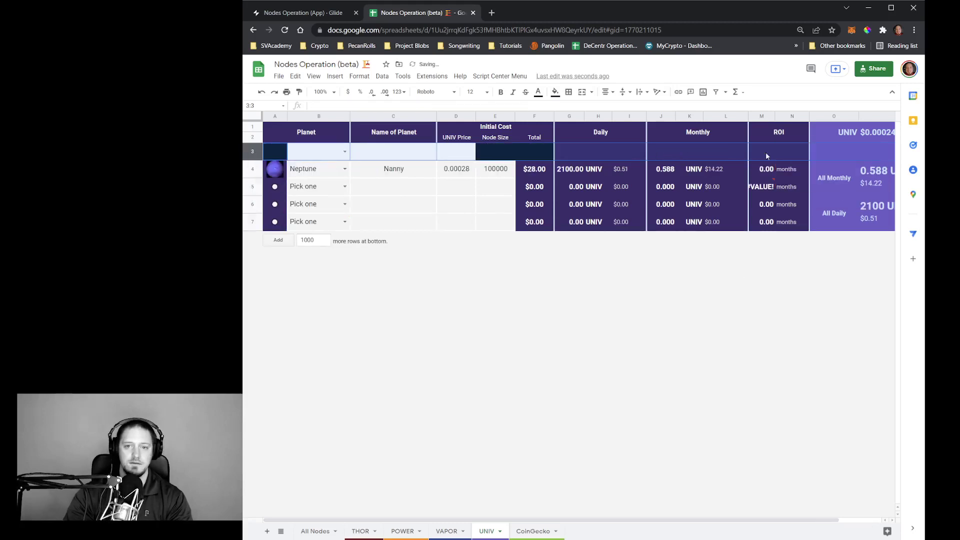
right_click(254, 152)
click(292, 282)
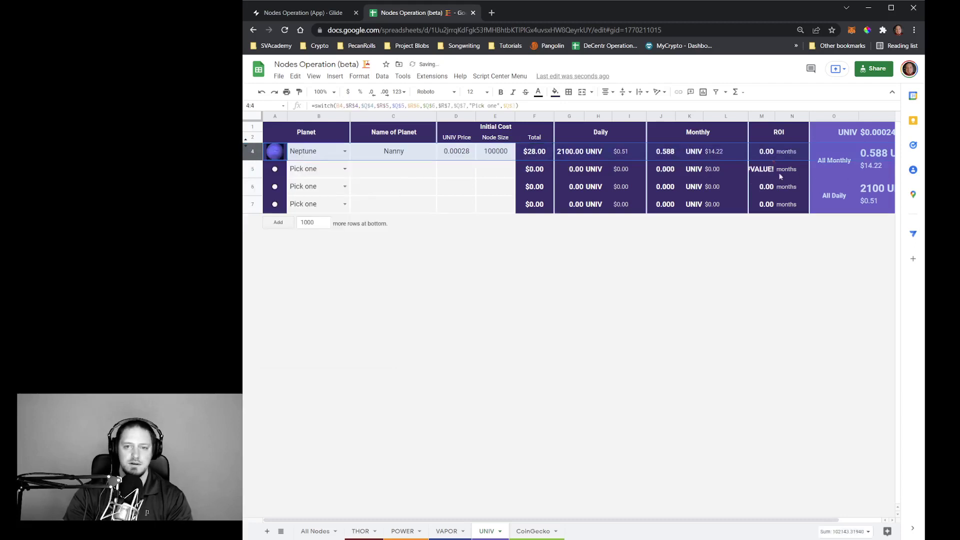
Recheck the ROI formula in cell M5, then review the combined totals on the All Nodes sheet.
click(763, 171)
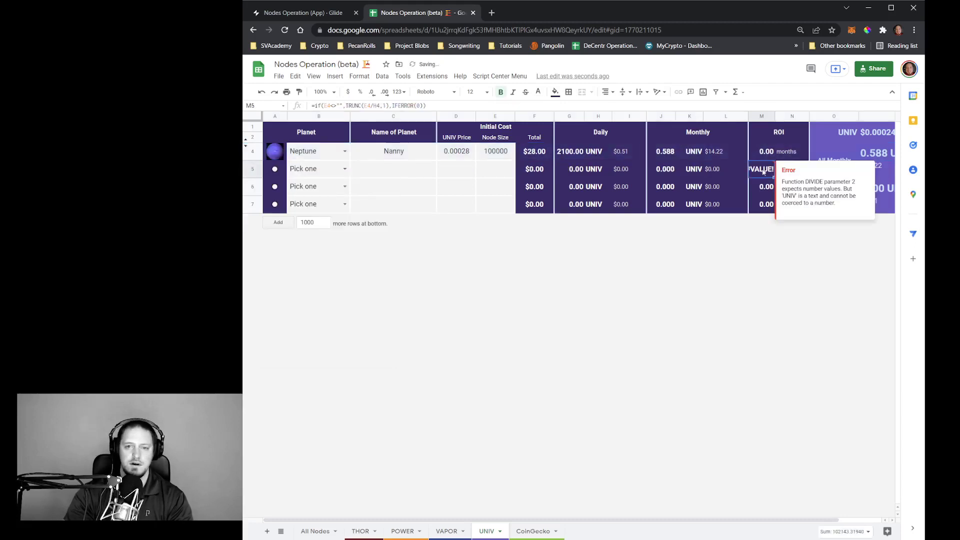
click(435, 31)
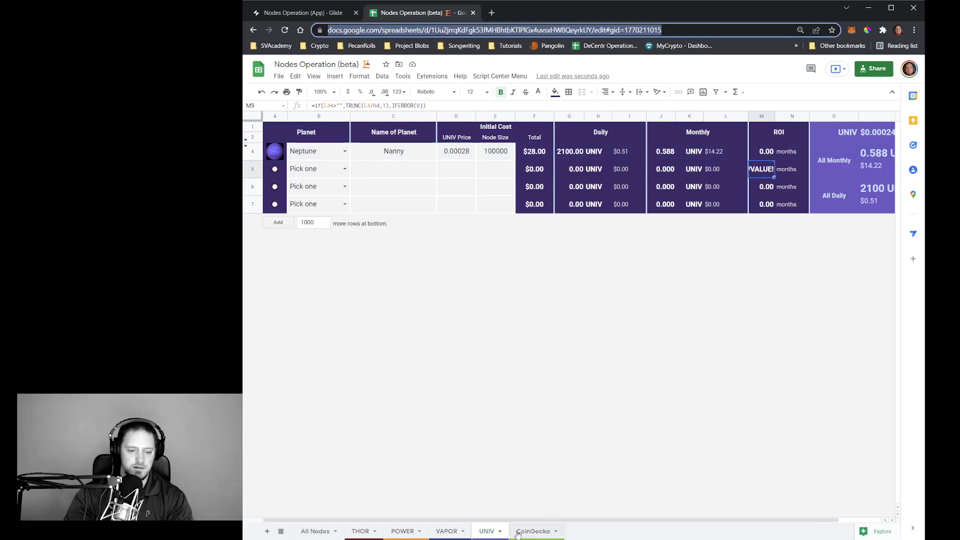
click(315, 530)
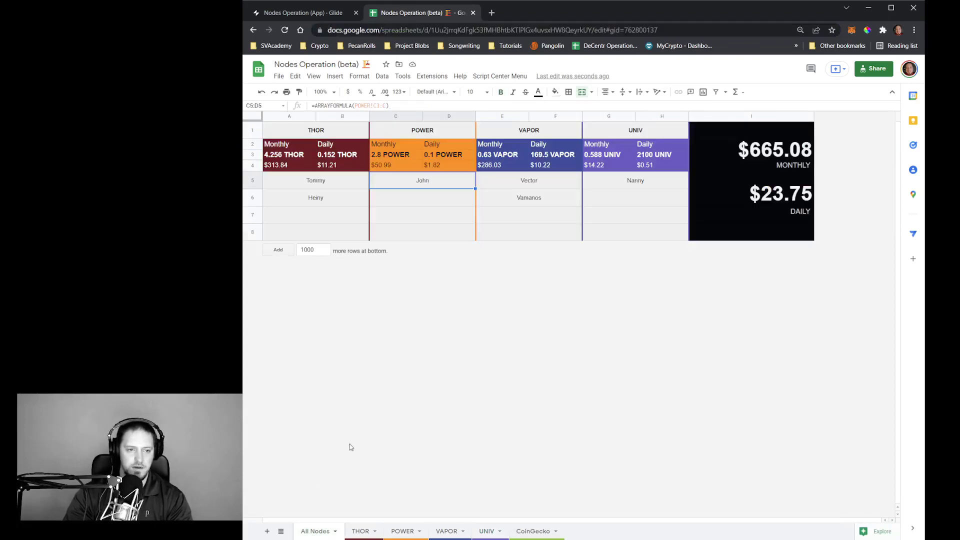